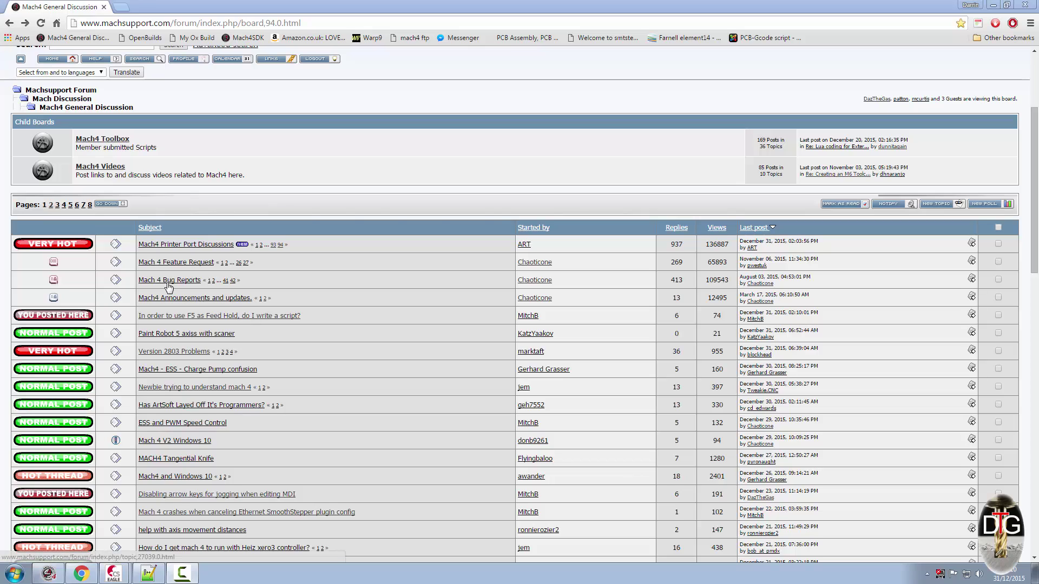
- Open the Mach4 General Discussion topic 'In order to use F5 as Feed Hold, do I write a script?'
click(248, 318)
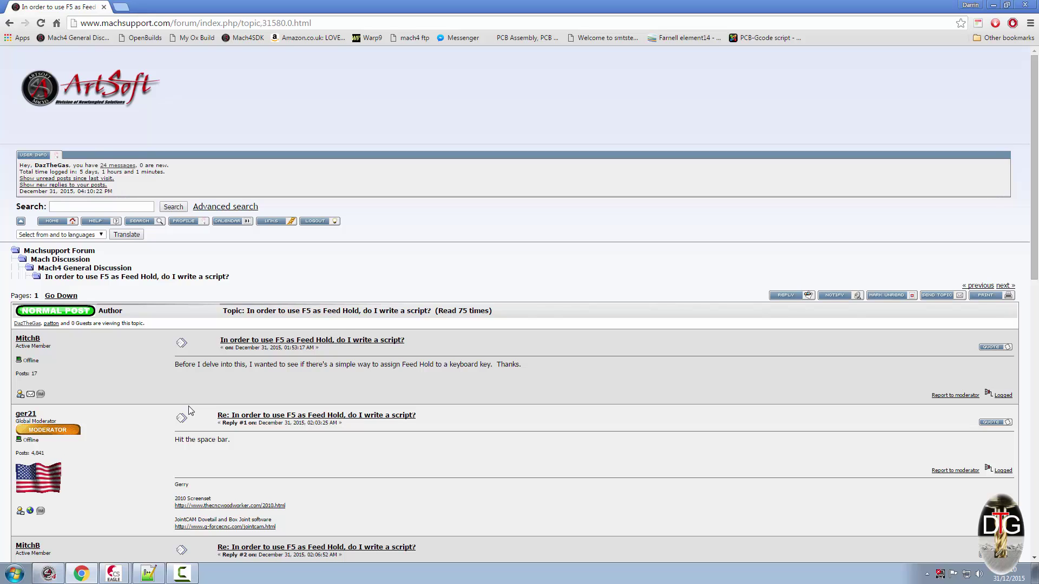
- Switch to Mach4 and open the Configure Plugins dialog from the Configure menu
key(alt+Tab)
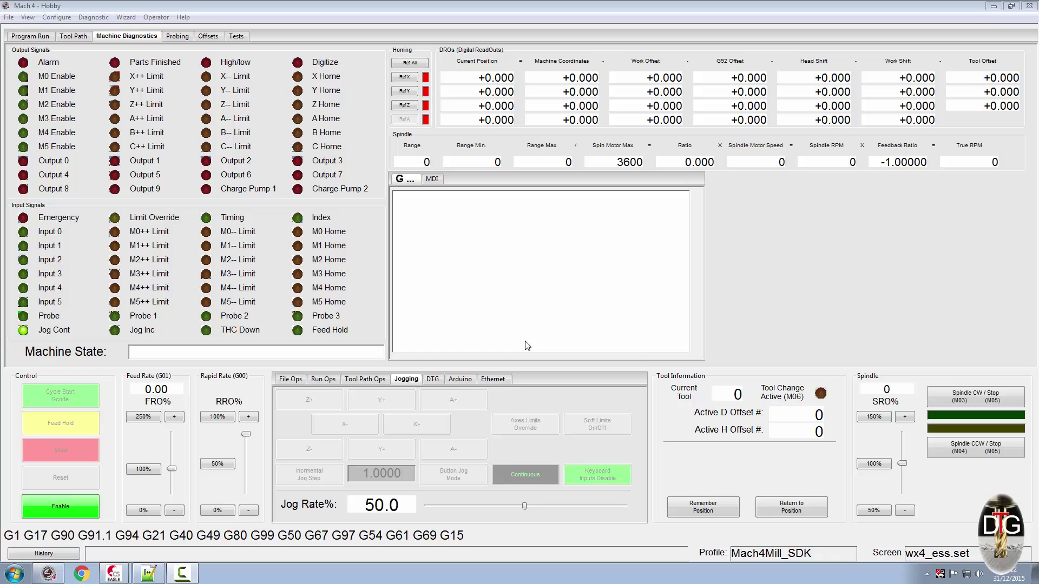
click(56, 17)
click(69, 53)
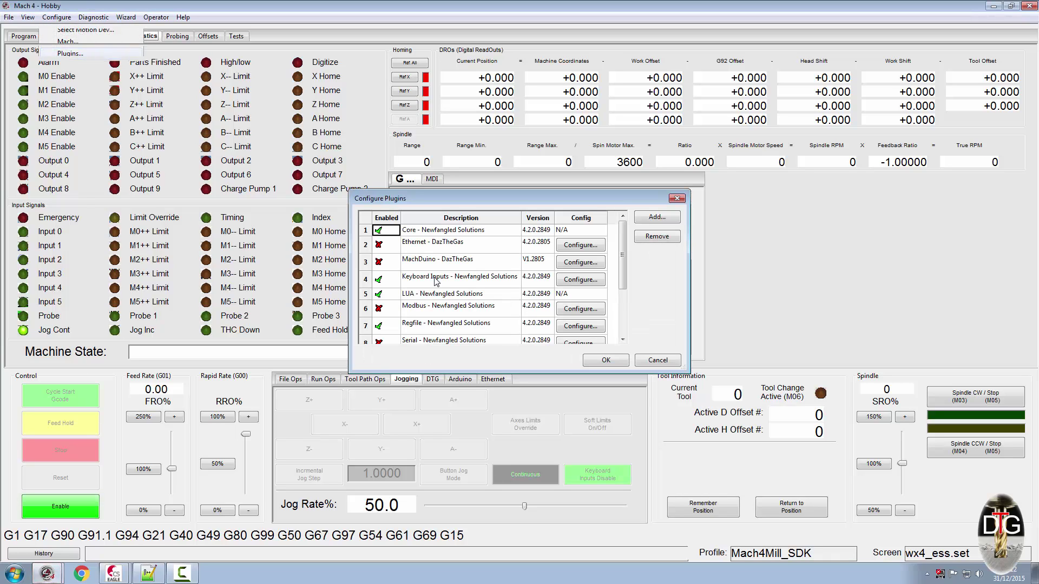
- In the Keyboard Inputs plugin configuration, add a new mapping row bound to F5
click(579, 279)
drag(710, 235, 710, 292)
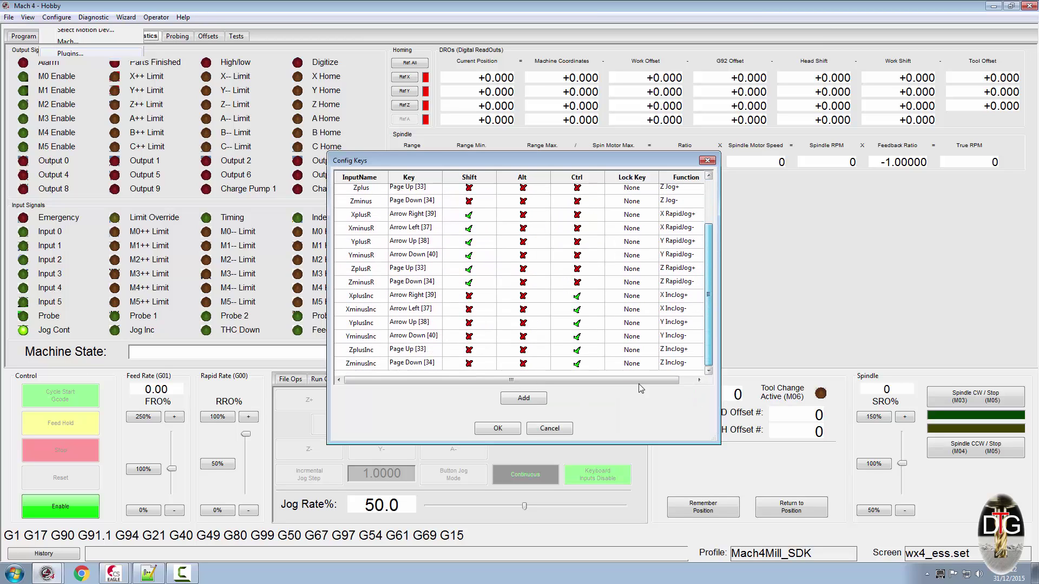
click(515, 399)
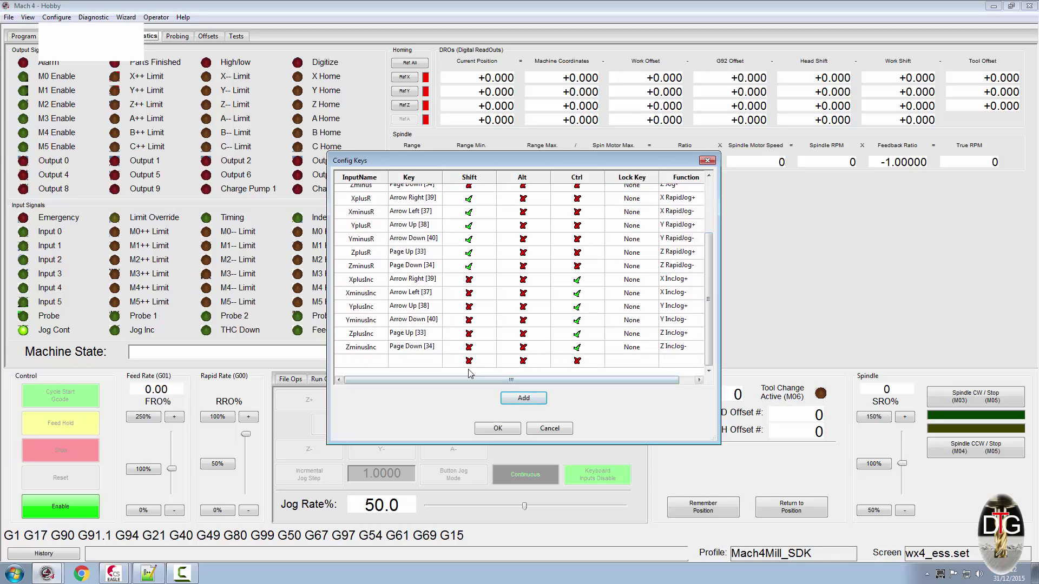
click(426, 363)
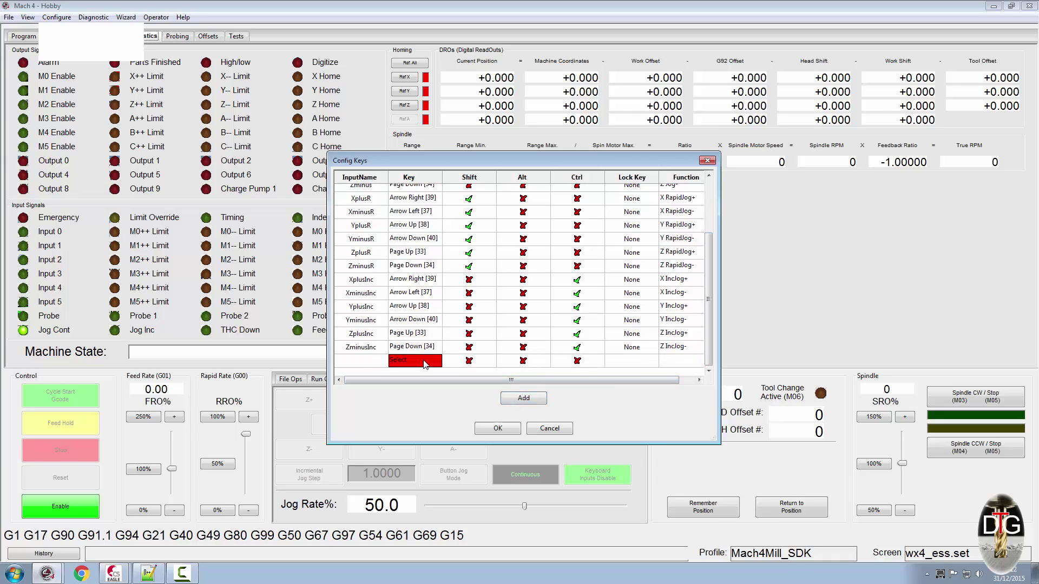
key(F5)
- Name the F5 row FeedHold with lock key None, then save and close both dialogs
click(372, 365)
click(645, 363)
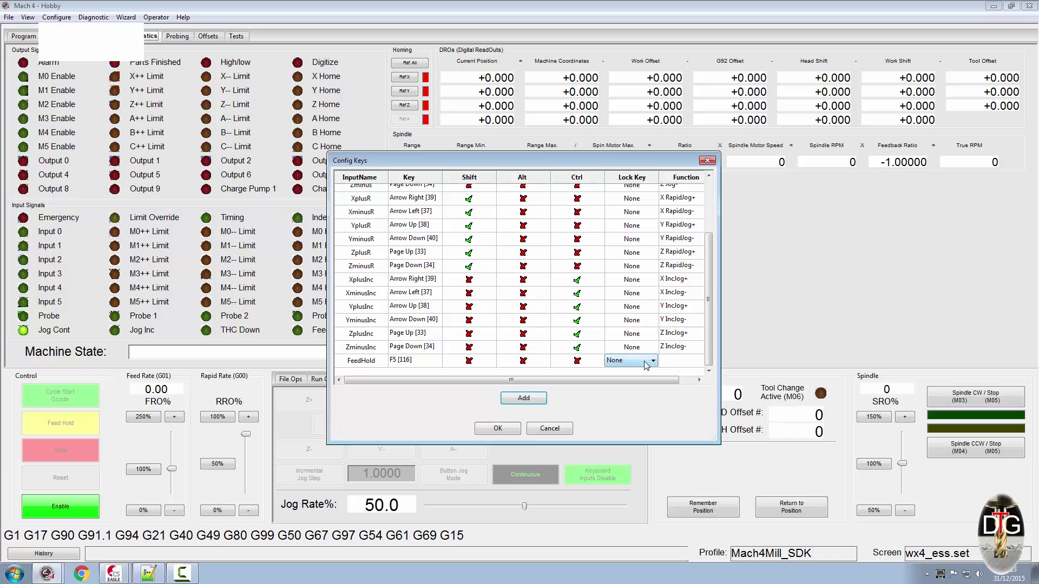
click(682, 363)
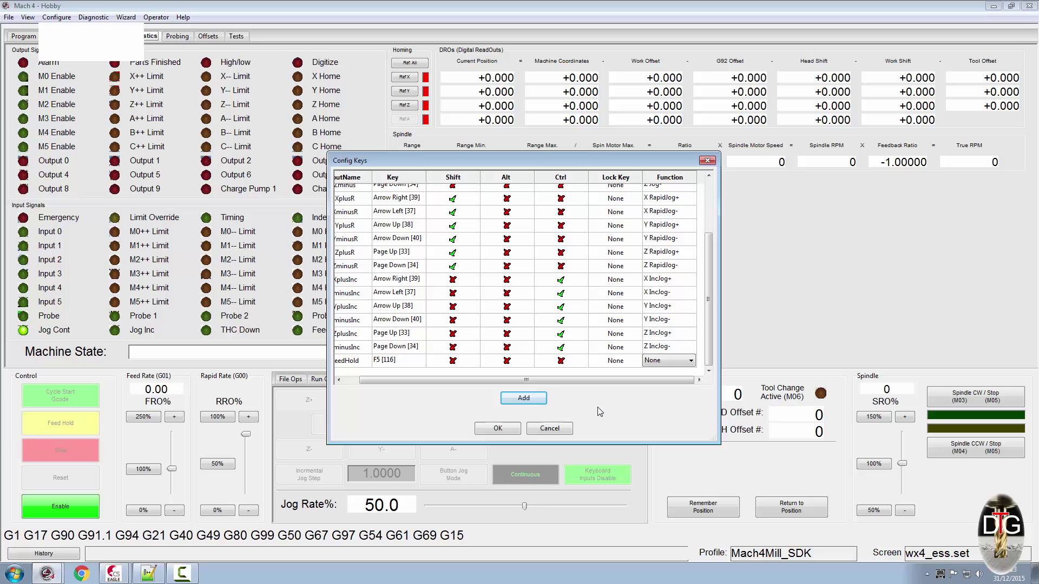
click(497, 428)
click(606, 360)
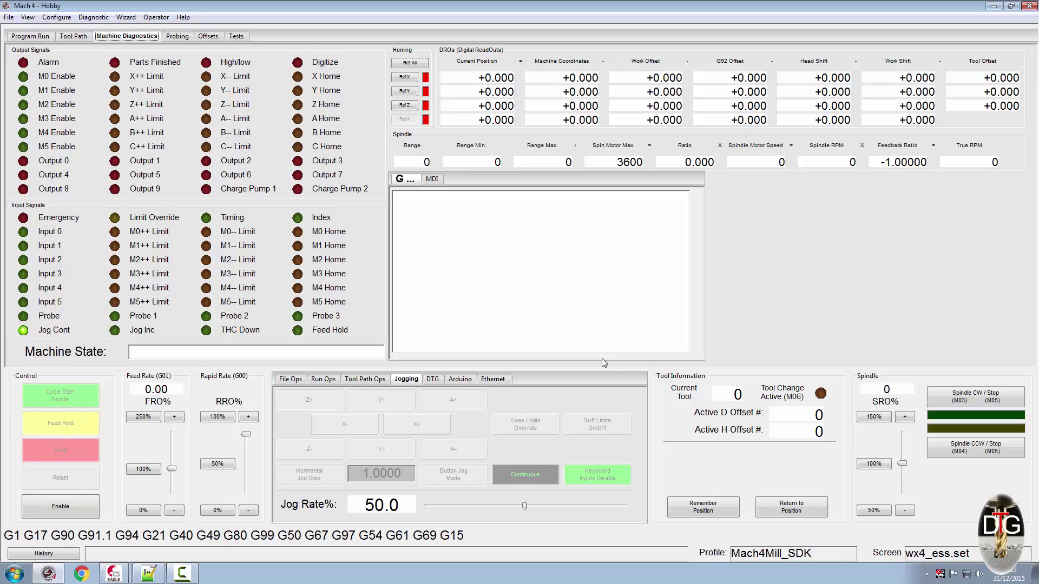
- Open the Mach Configuration dialog on its Input Signals tab
click(56, 18)
click(55, 43)
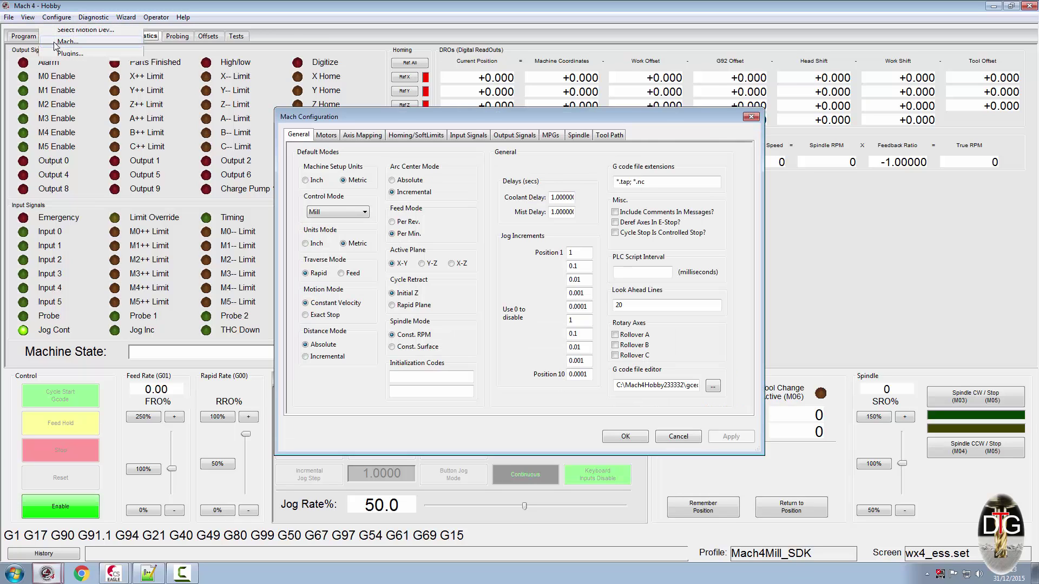
click(479, 137)
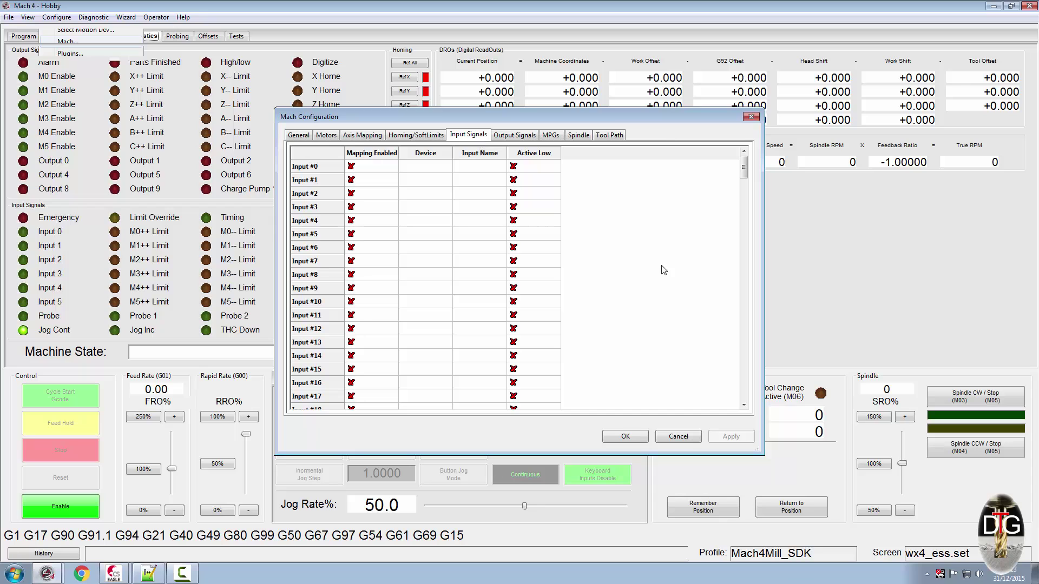
- Inspect the Output Signals Feed Hold row's device options, leaving it unassigned
click(510, 135)
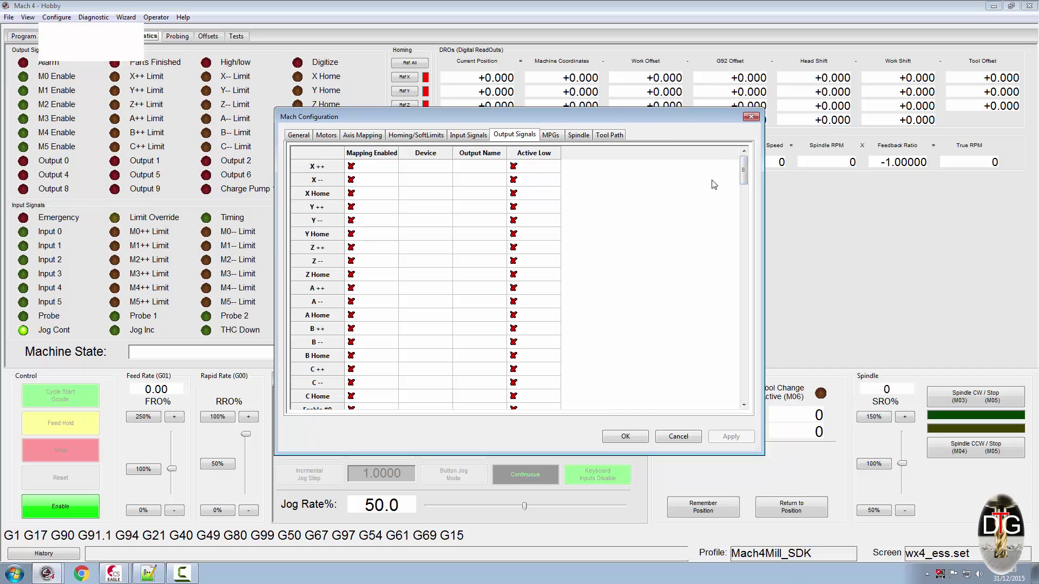
drag(747, 164, 739, 349)
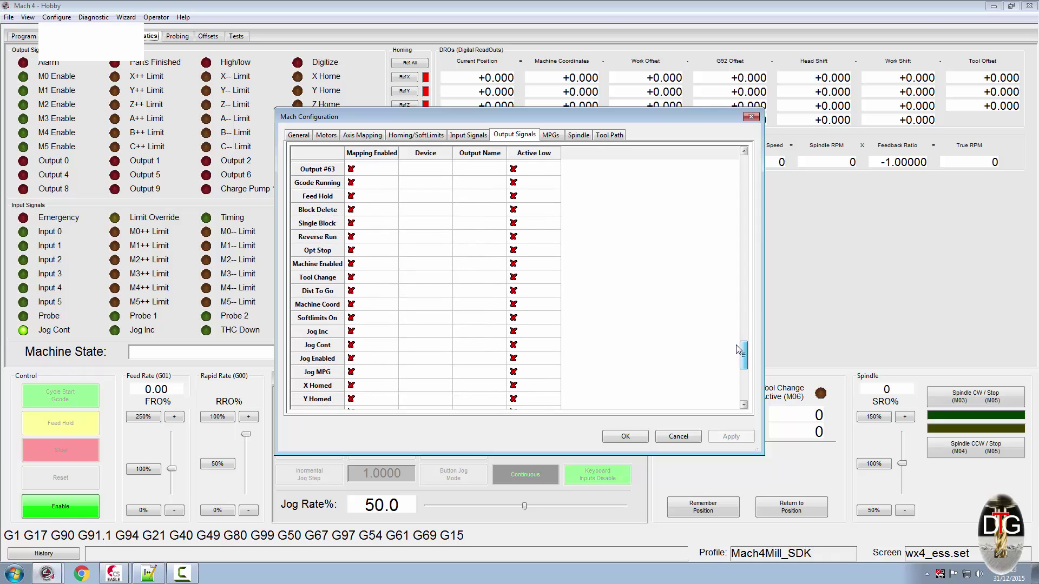
click(331, 199)
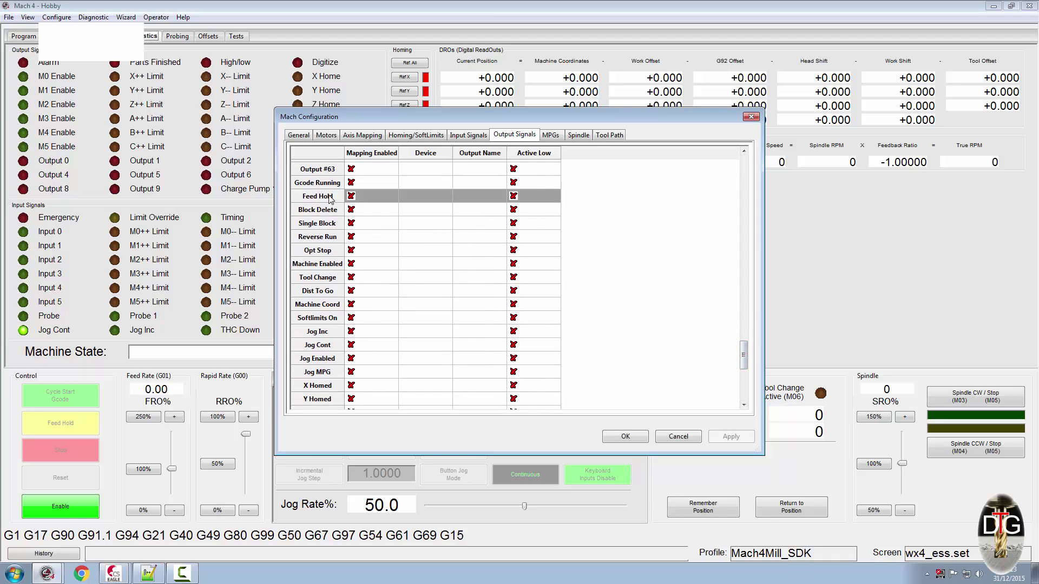
click(411, 196)
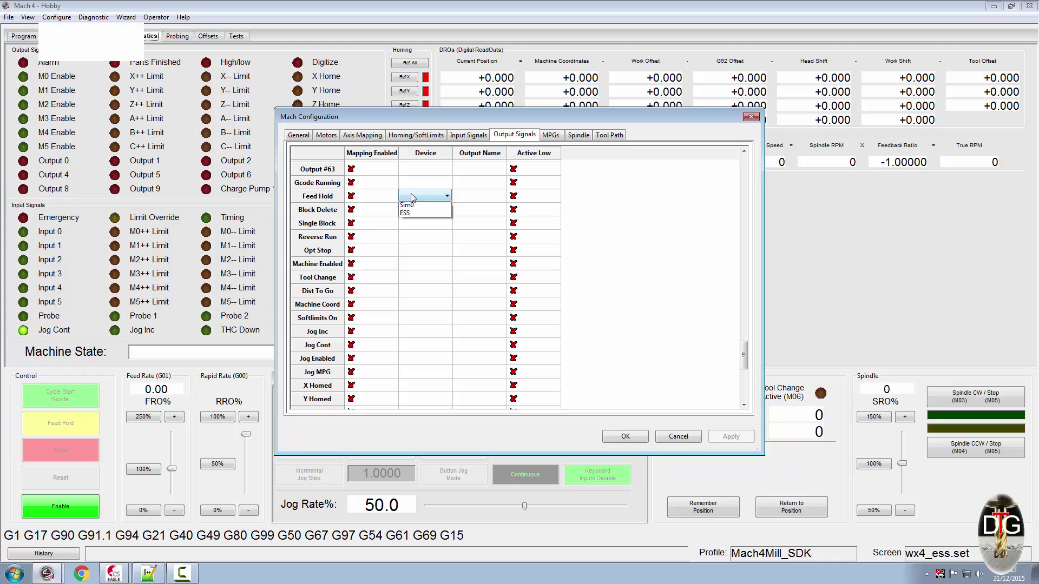
click(425, 209)
click(465, 197)
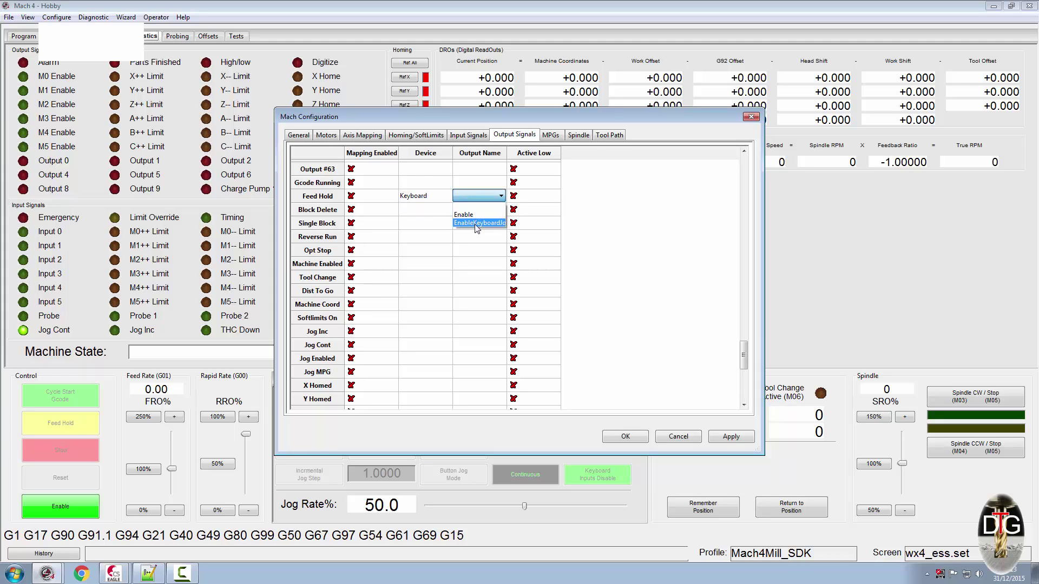
click(424, 196)
click(424, 196)
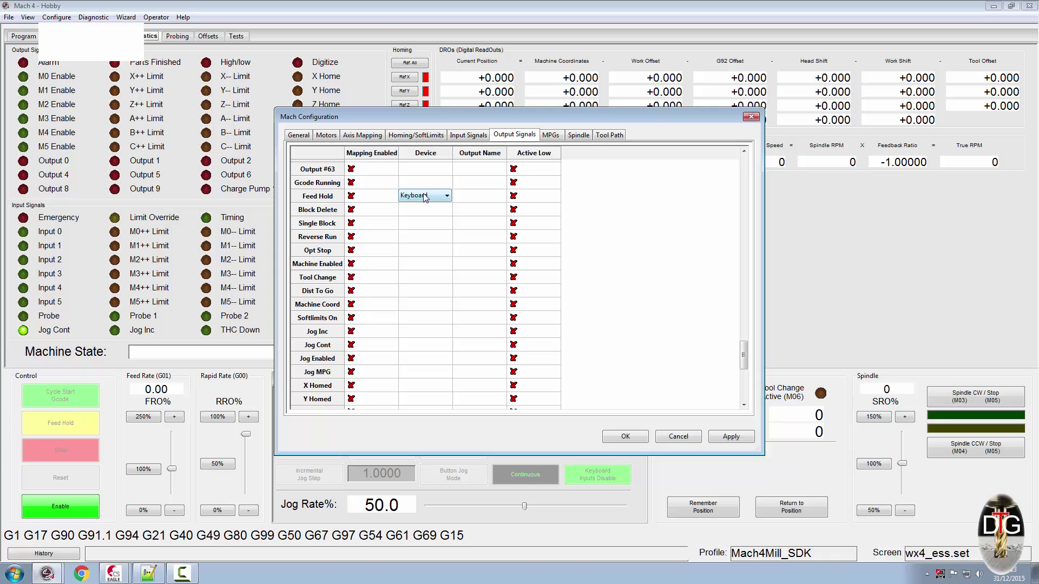
click(454, 216)
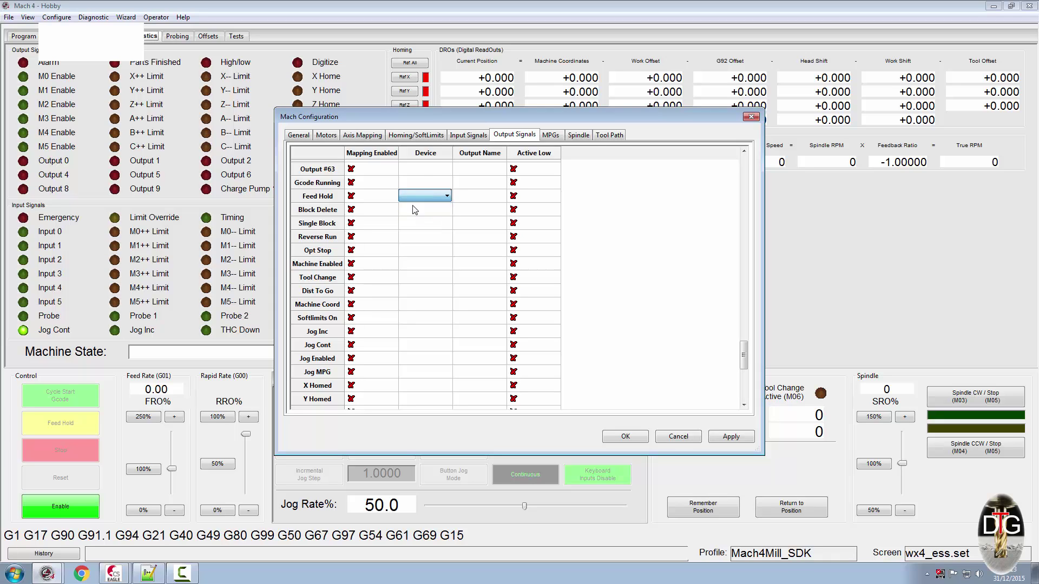
click(601, 216)
- On Input Signals, enable Input #63 with device Keyboard, browse its input names, then close
click(455, 136)
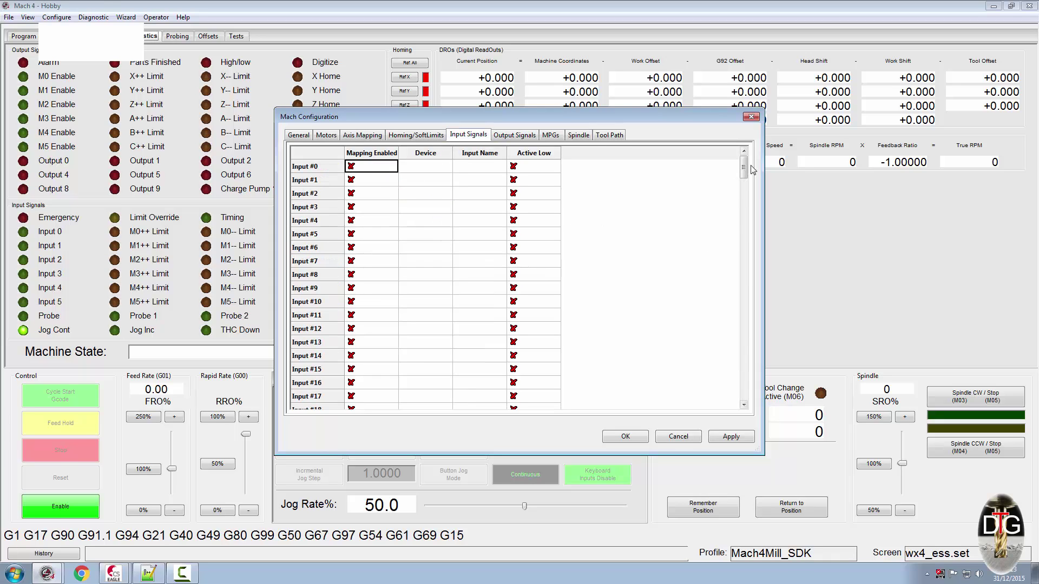
drag(744, 170, 750, 237)
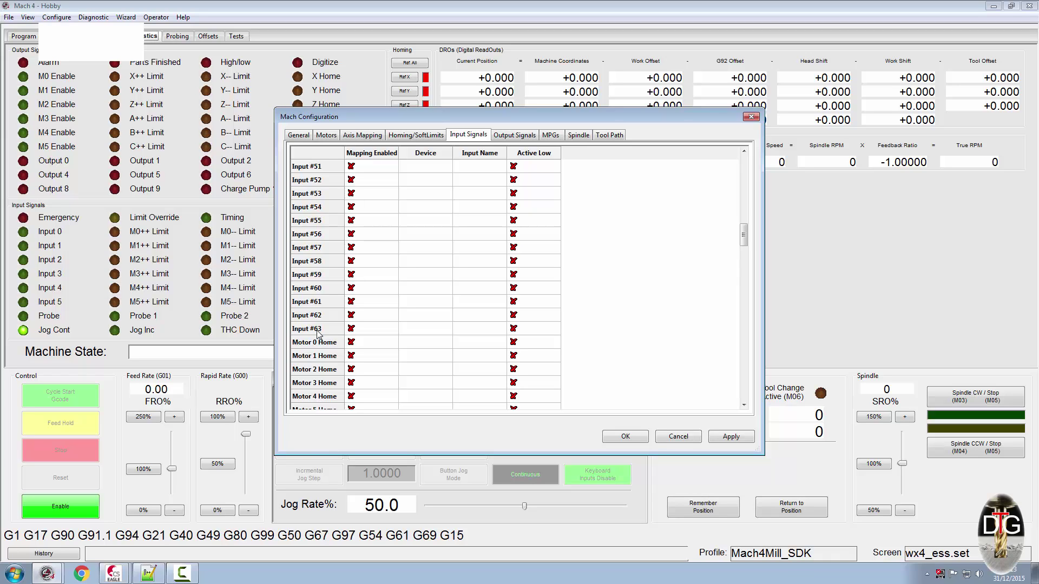
click(351, 328)
click(425, 329)
click(422, 331)
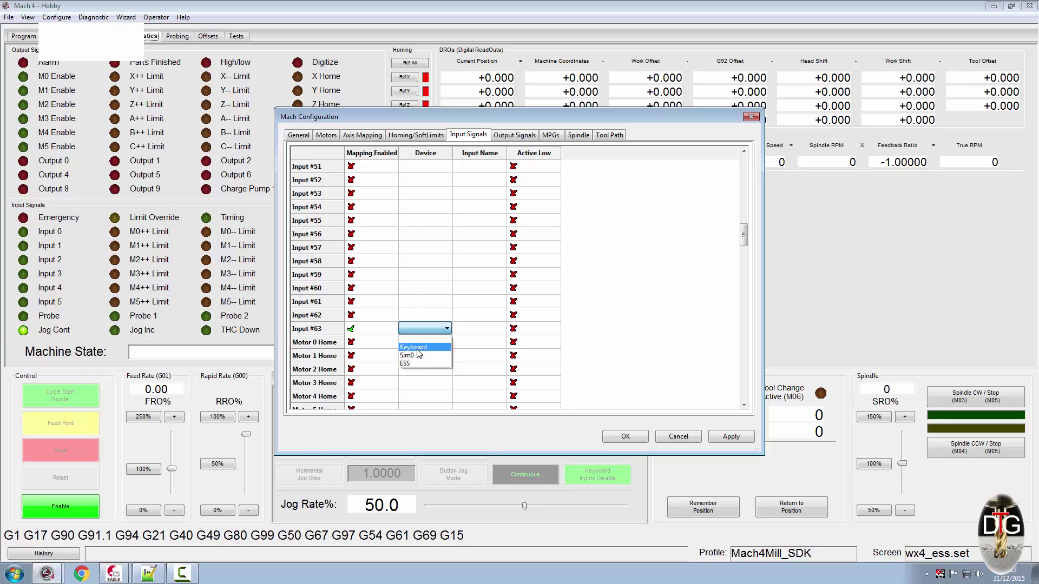
click(417, 348)
click(475, 328)
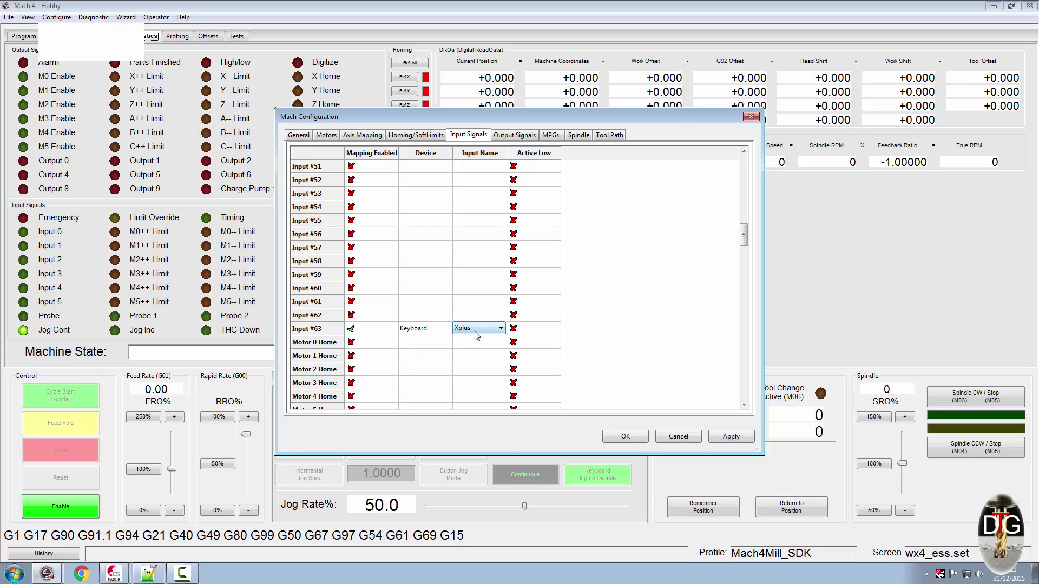
click(475, 331)
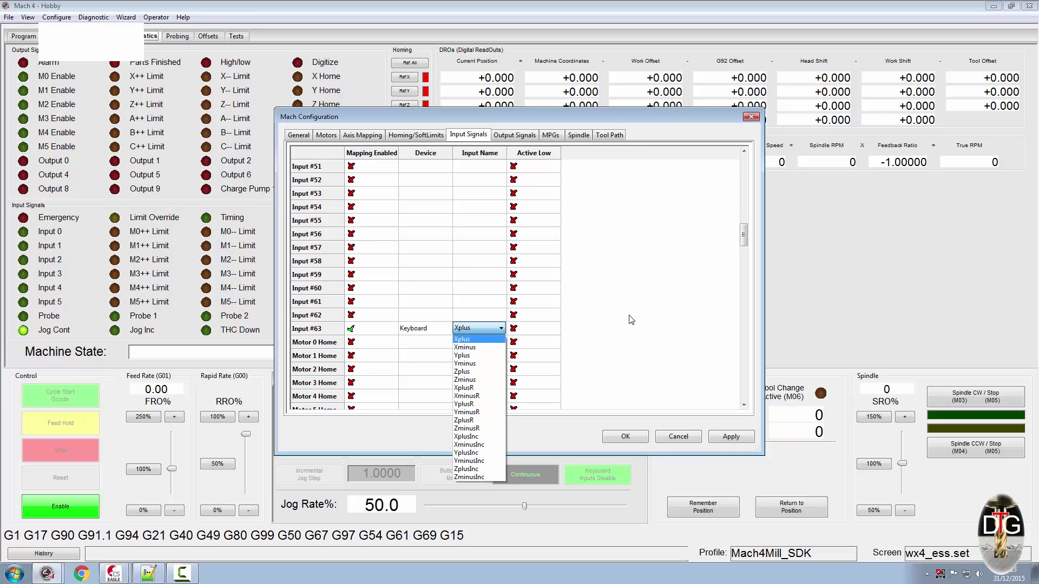
click(611, 300)
click(683, 436)
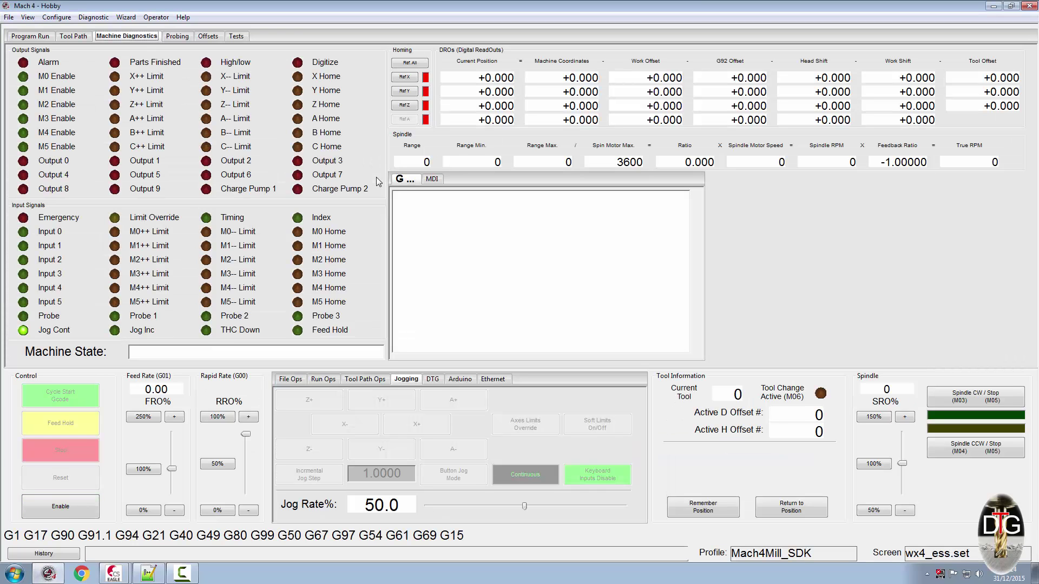
- Close Mach4 and relaunch it from the taskbar with the Mach4Mill_SDK profile
click(1026, 6)
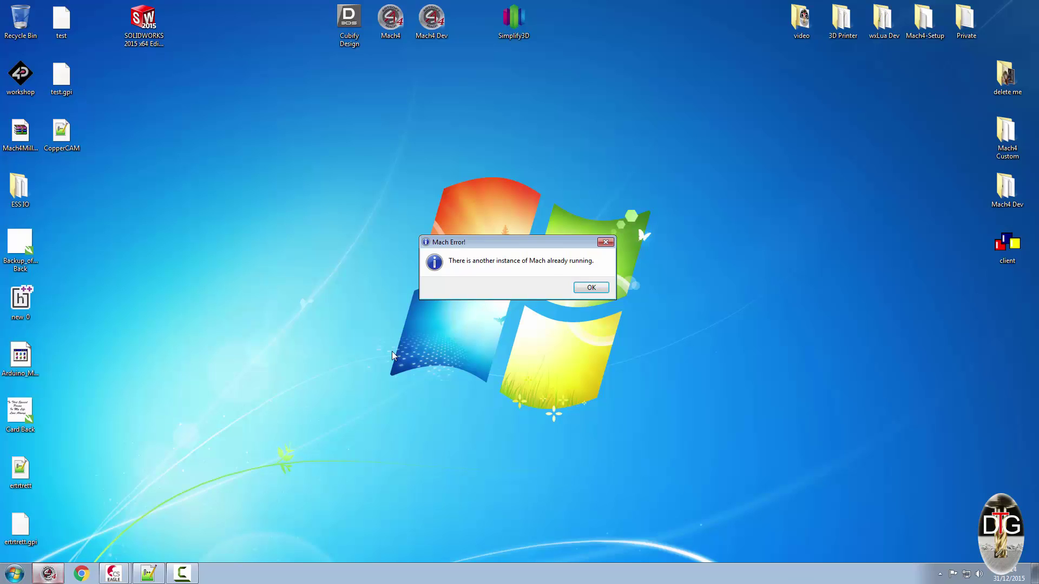
click(596, 289)
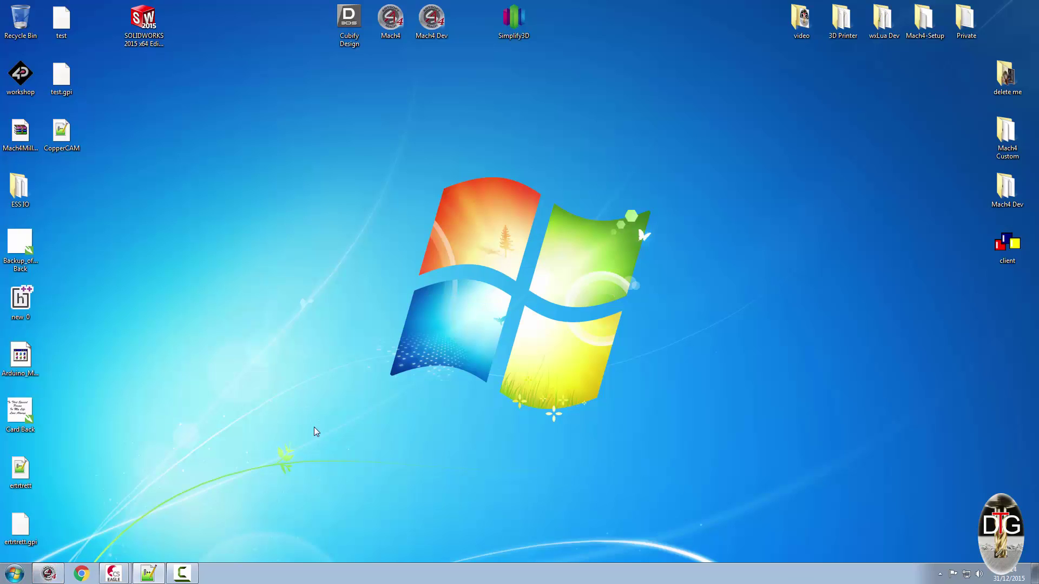
click(48, 575)
click(480, 264)
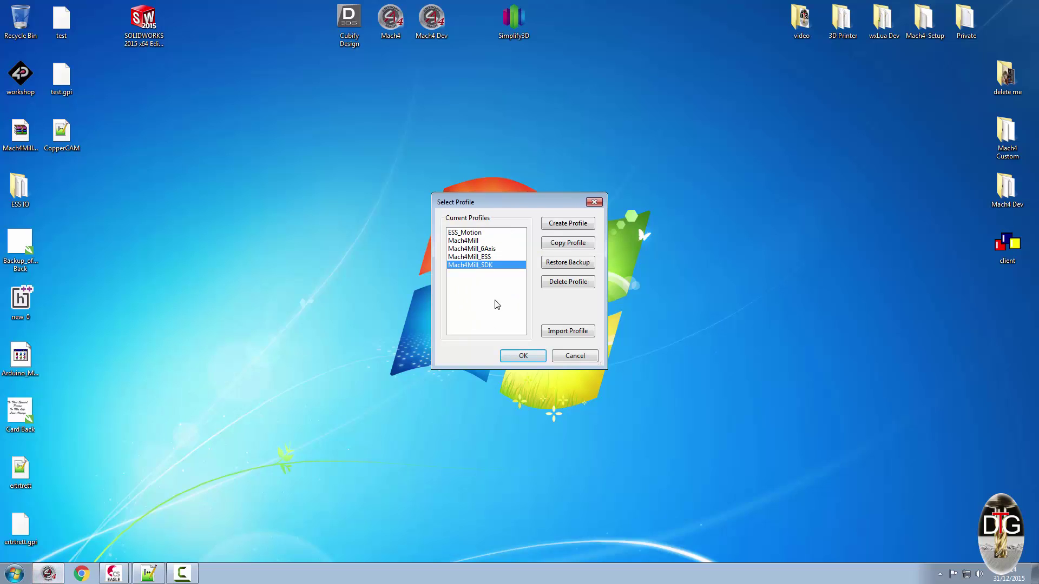
click(523, 356)
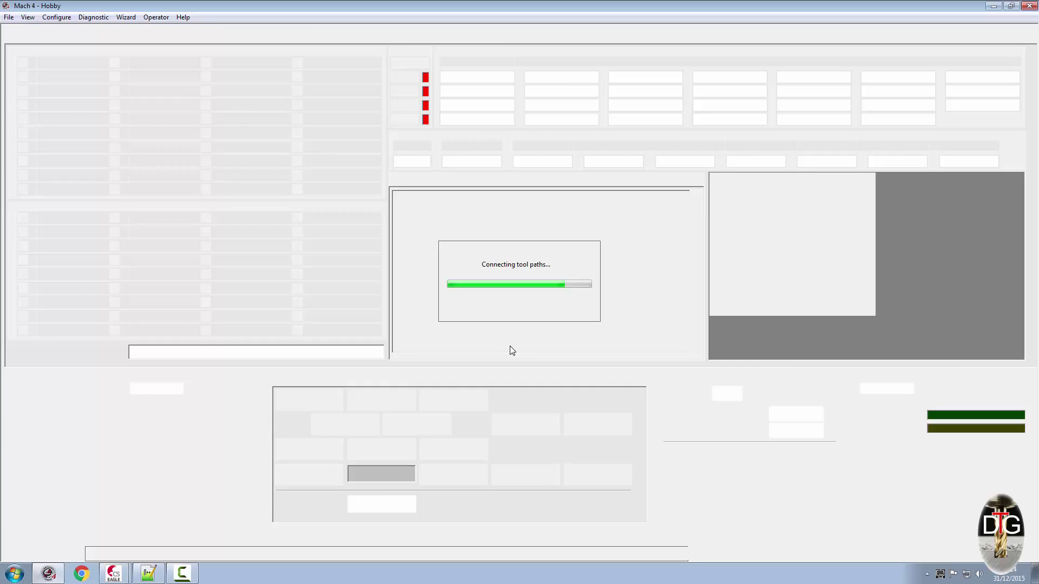
- In Mach Configuration Input Signals, enable Input #63 and set its device to Keyboard
click(56, 17)
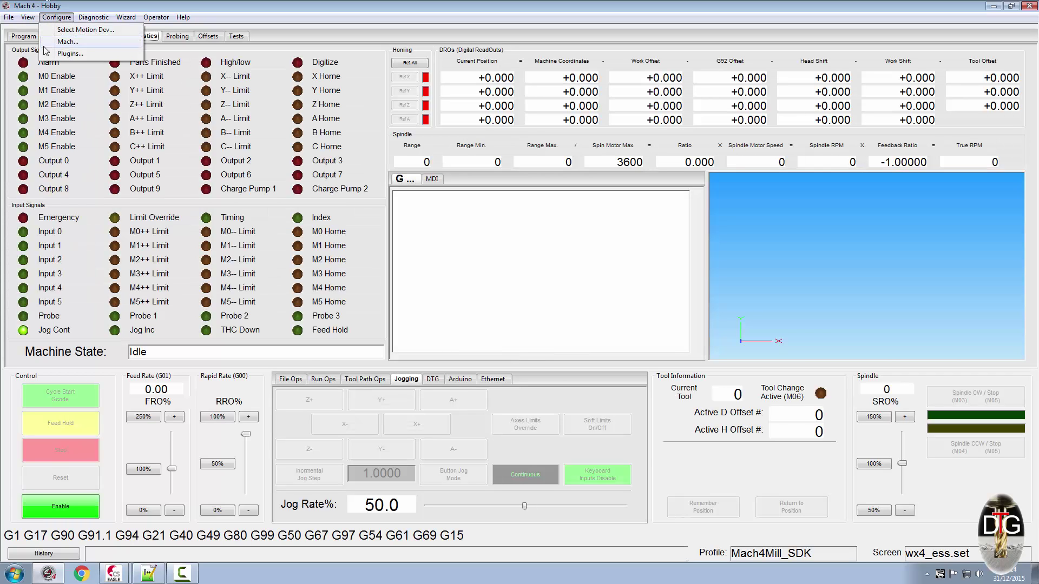
click(68, 41)
click(457, 135)
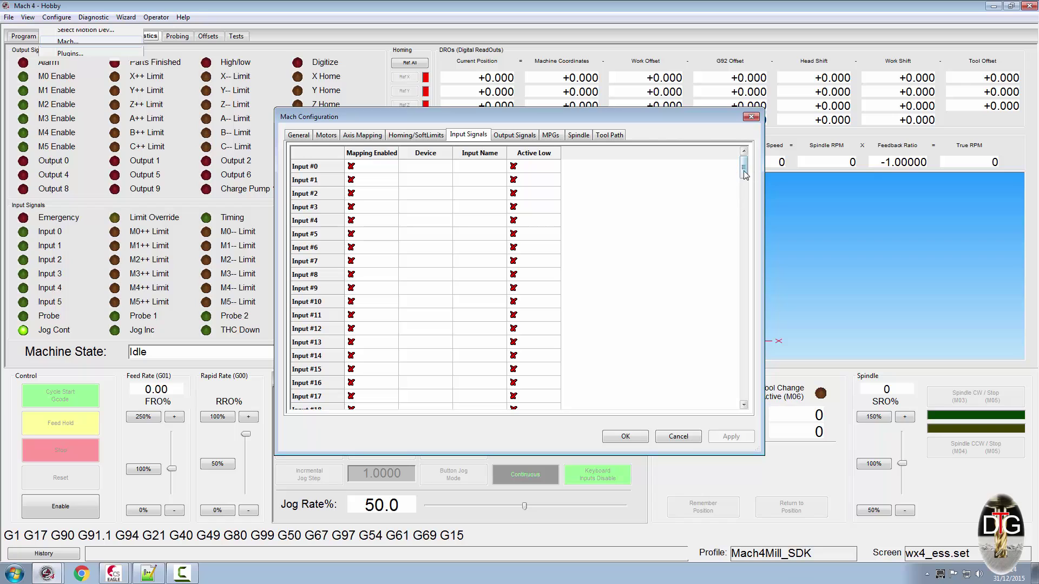
drag(744, 175, 749, 234)
click(366, 289)
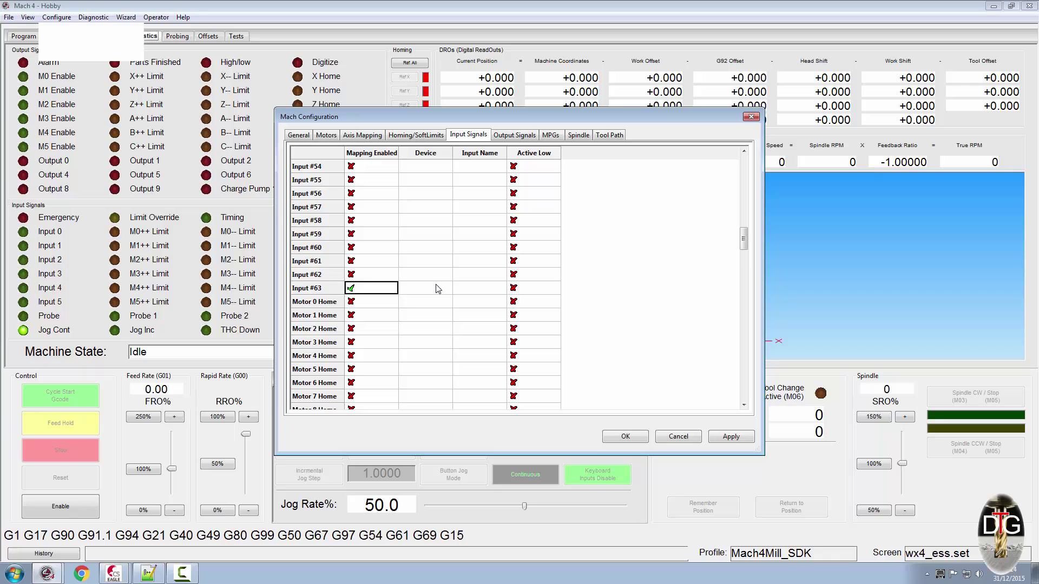
click(438, 289)
click(427, 304)
click(456, 289)
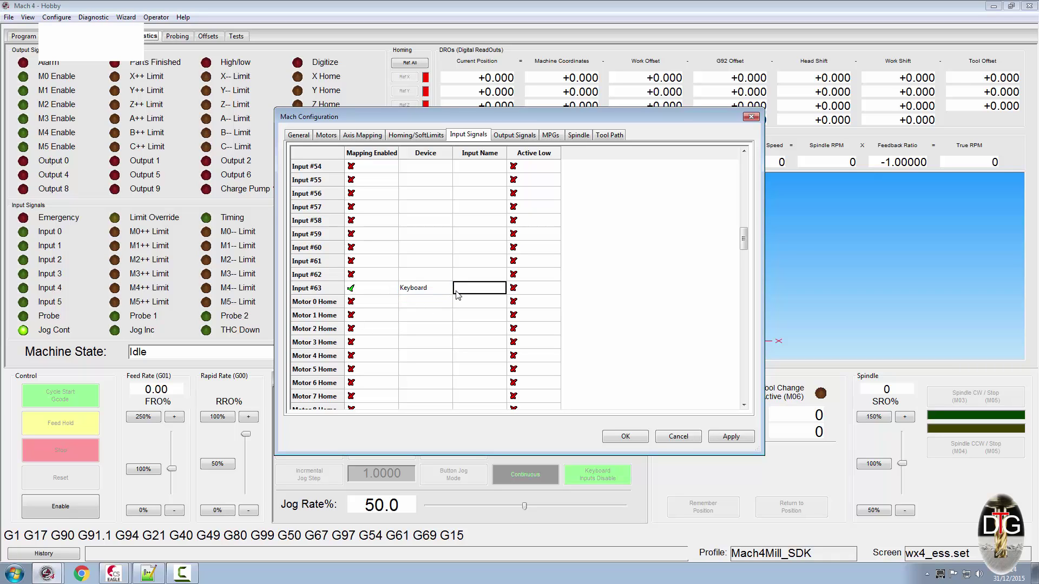
- Set Input #63's input name to FeedHold, then apply and save the configuration
click(457, 291)
click(460, 288)
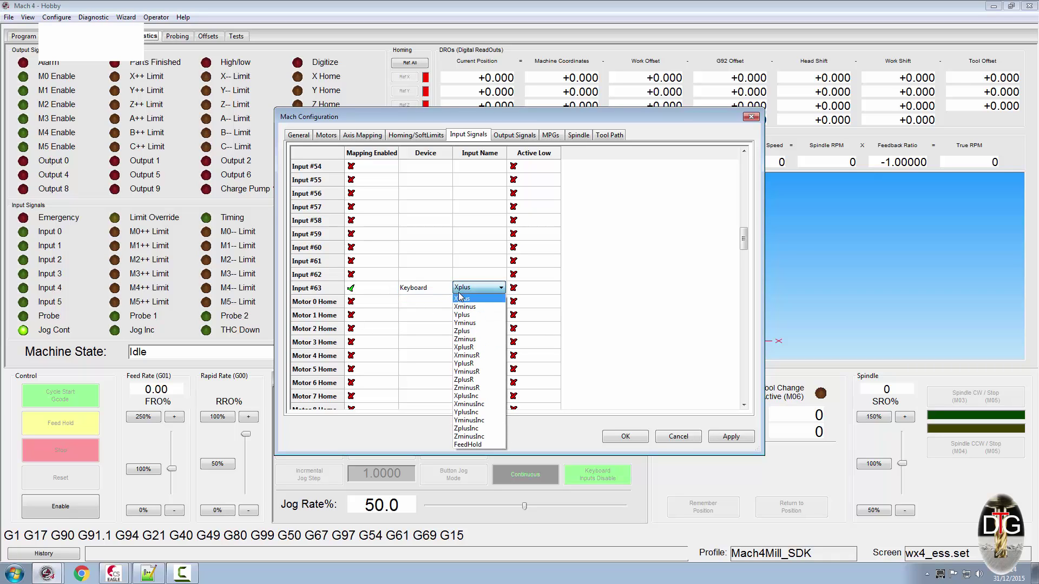
click(478, 445)
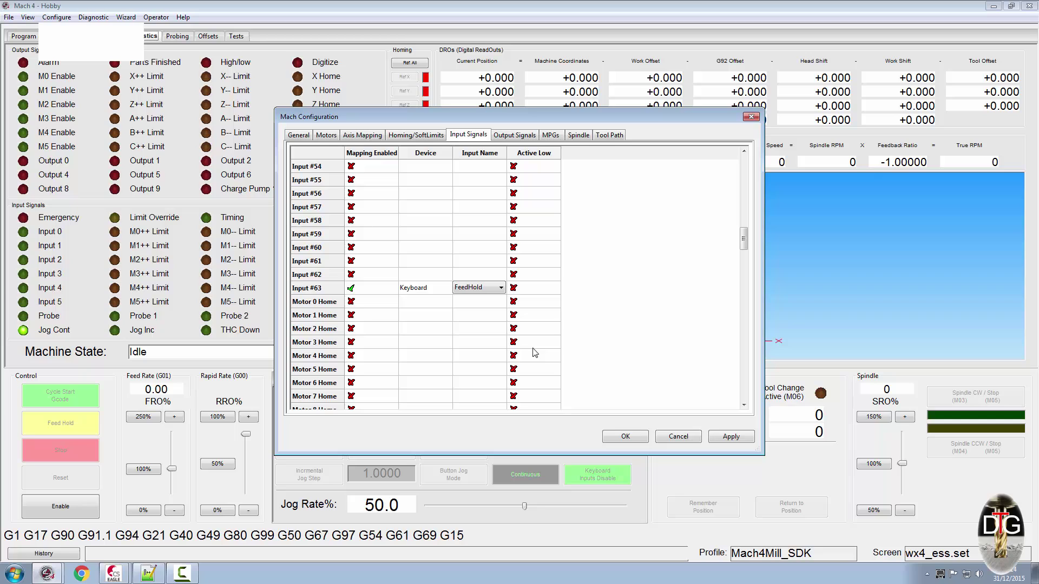
click(710, 440)
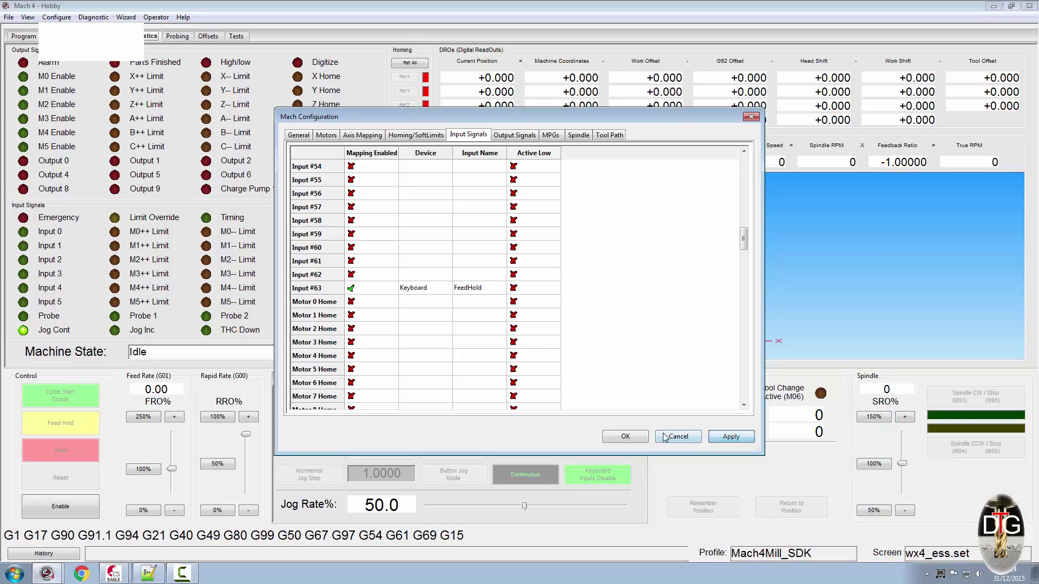
click(635, 436)
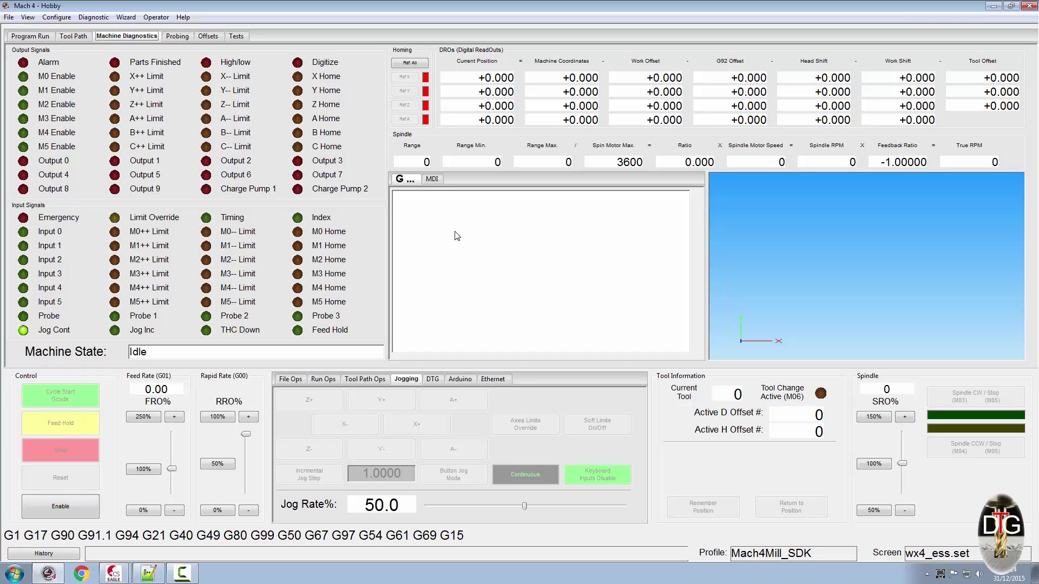
click(108, 18)
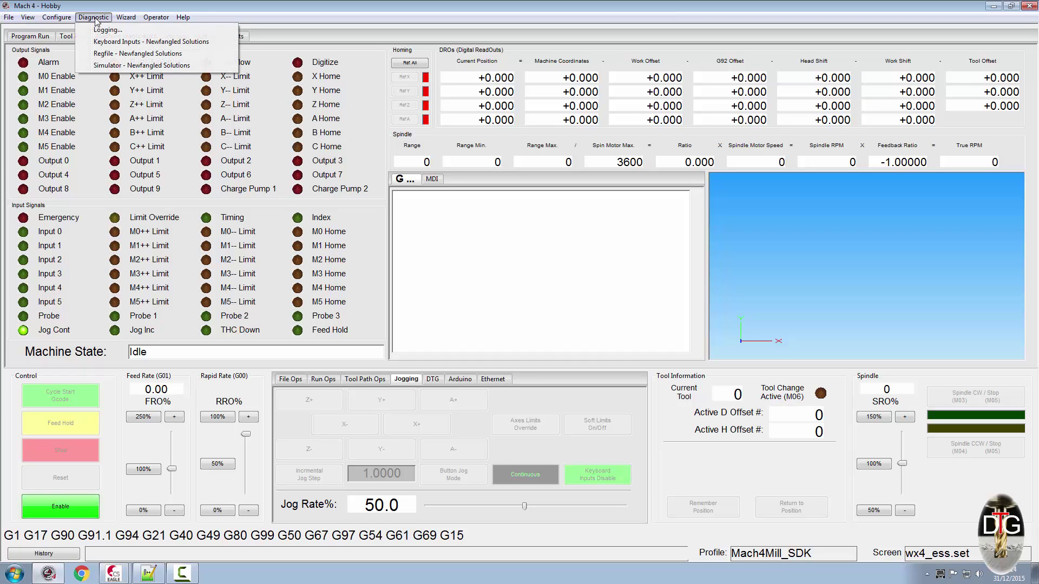
click(124, 41)
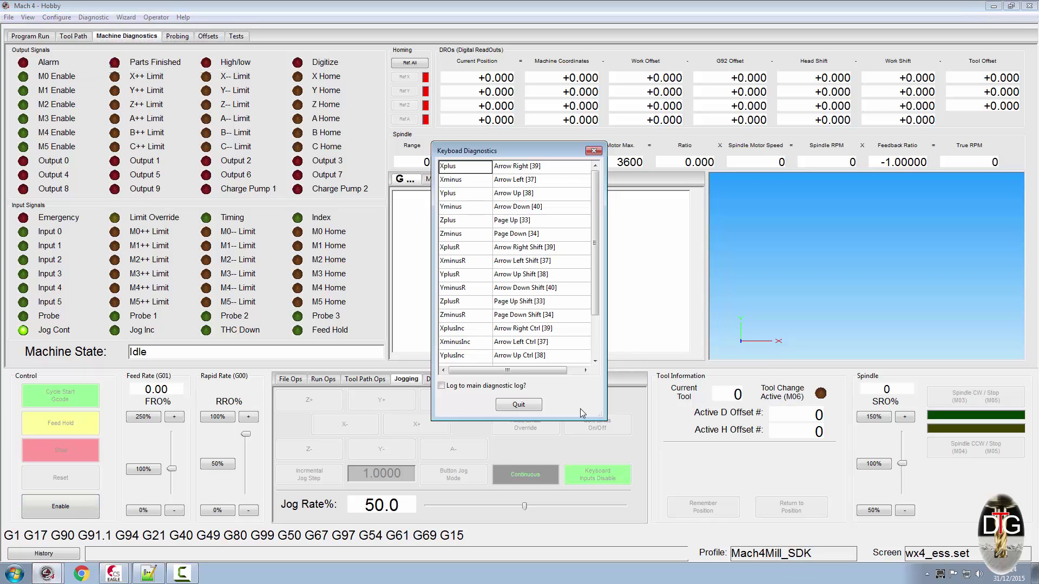
drag(596, 295, 596, 329)
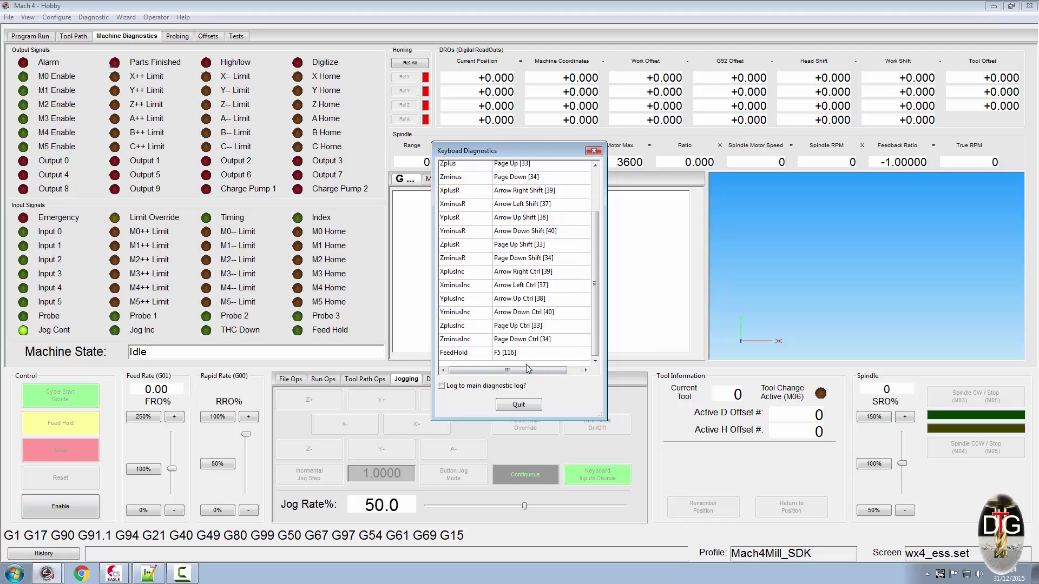
key(F5)
key(F5)
key(F5)
key(F5)
key(F5)
key(F5)
click(523, 409)
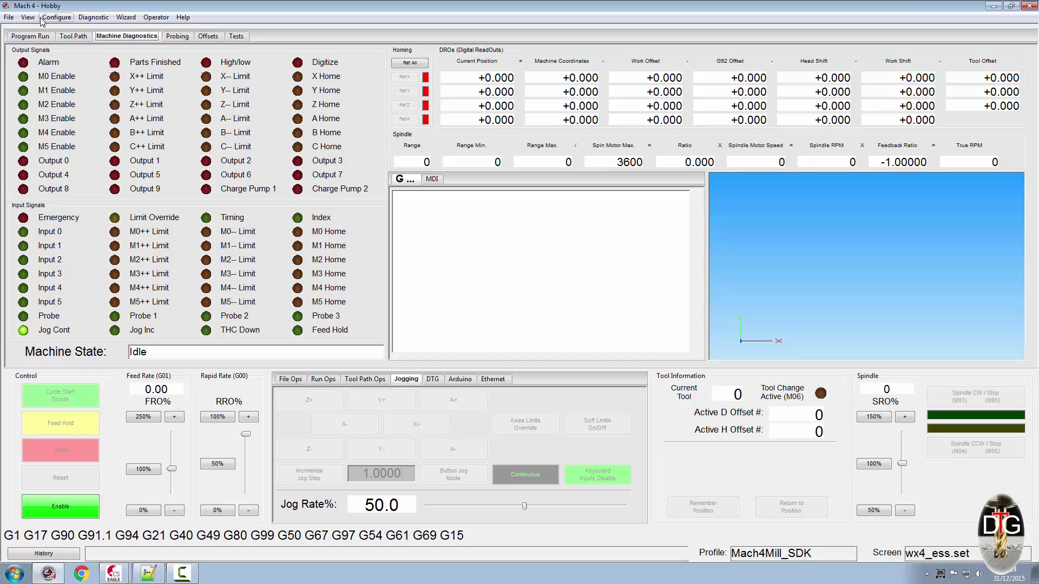
- Enter Edit Screen, select wx4_ess, and open its PLC Script event in the mcLua editor
click(157, 17)
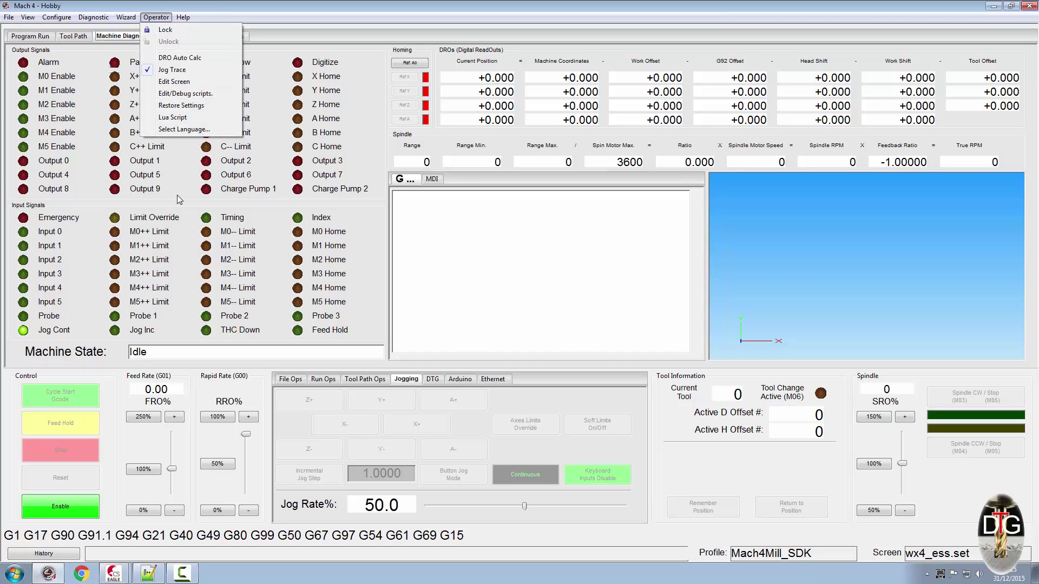
click(175, 81)
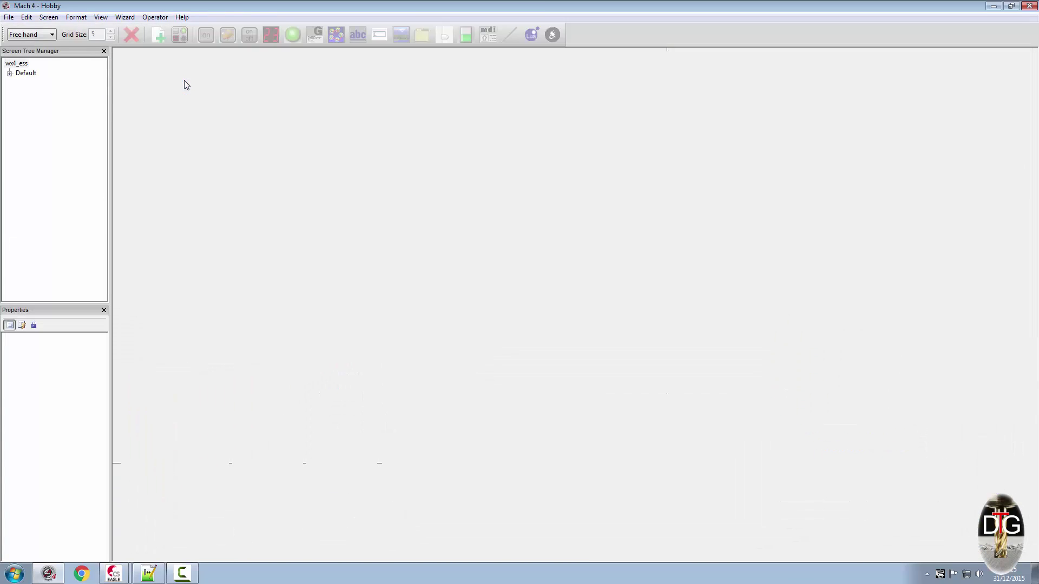
click(16, 63)
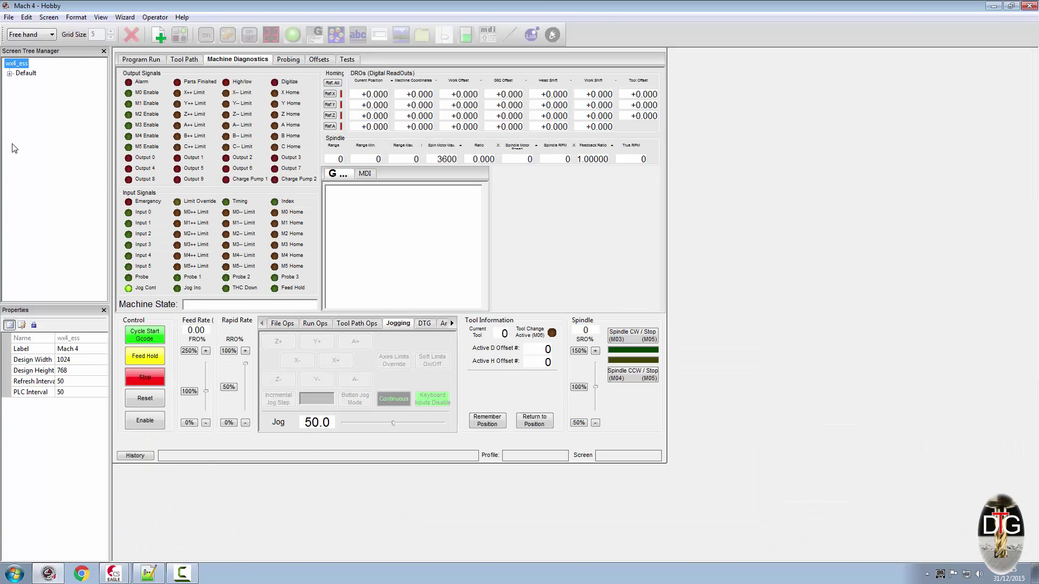
click(23, 324)
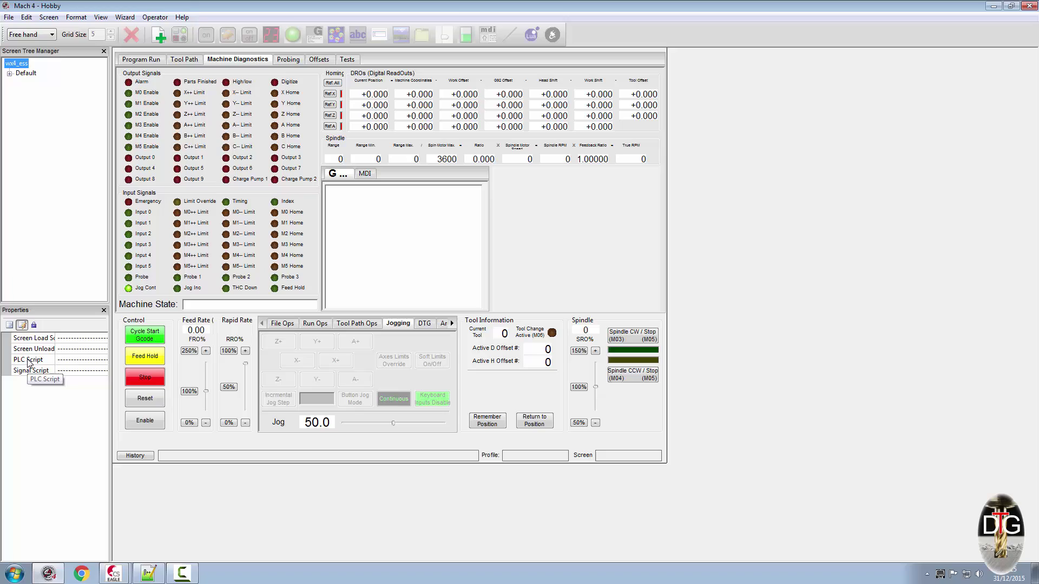
click(92, 360)
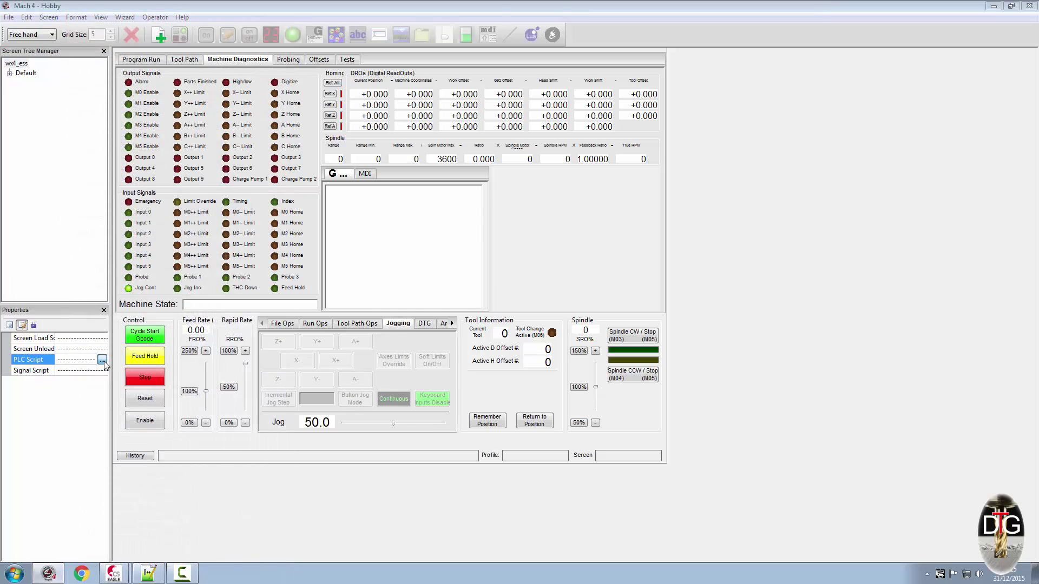
click(102, 360)
drag(920, 103, 920, 440)
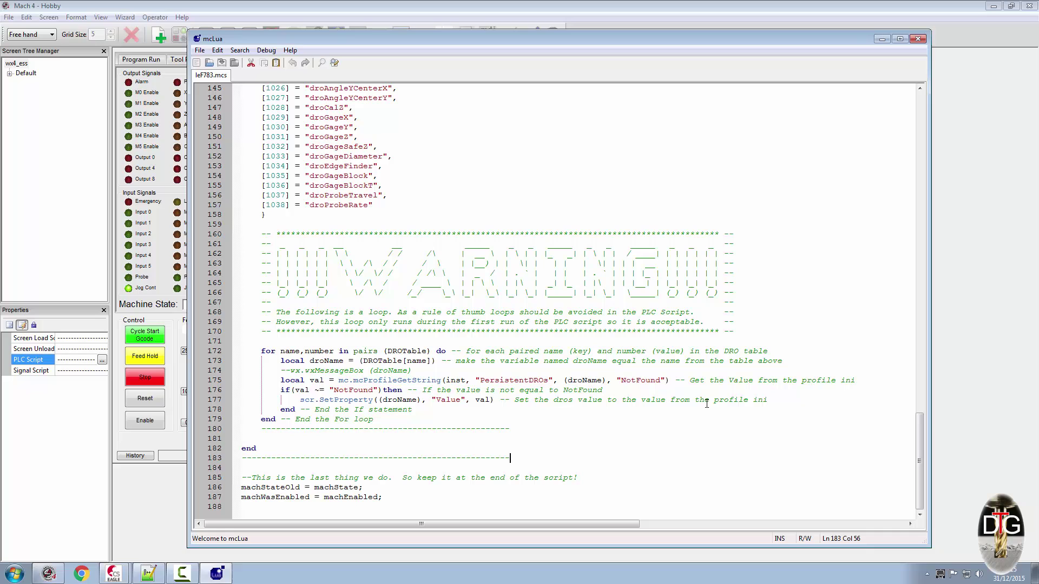
- Insert blank lines after line 183 and place the caret on line 185
key(Return)
key(Return)
key(Return)
key(Return)
key(Return)
key(Return)
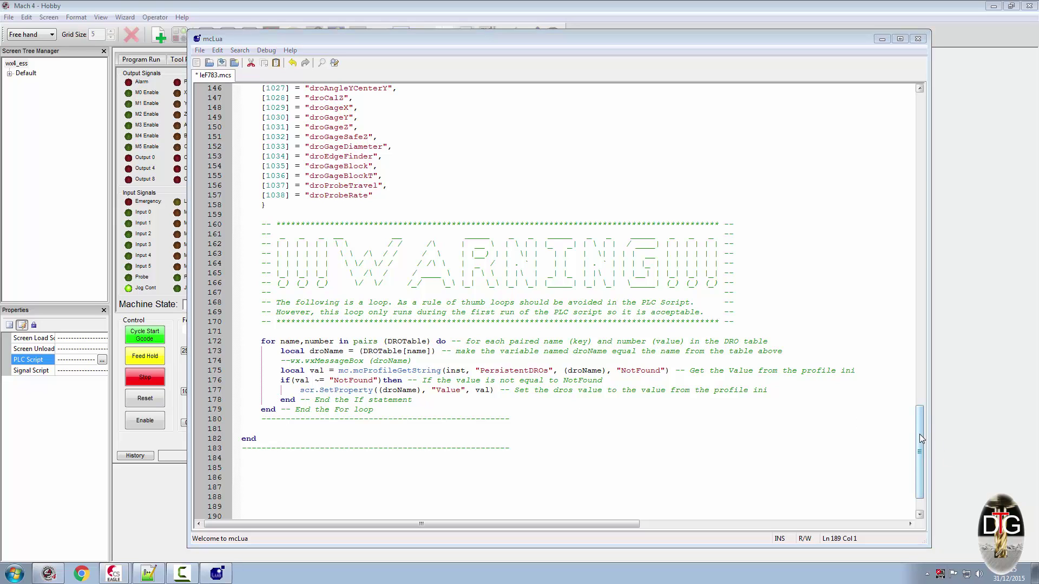
drag(920, 434, 920, 445)
key(Up)
key(Up)
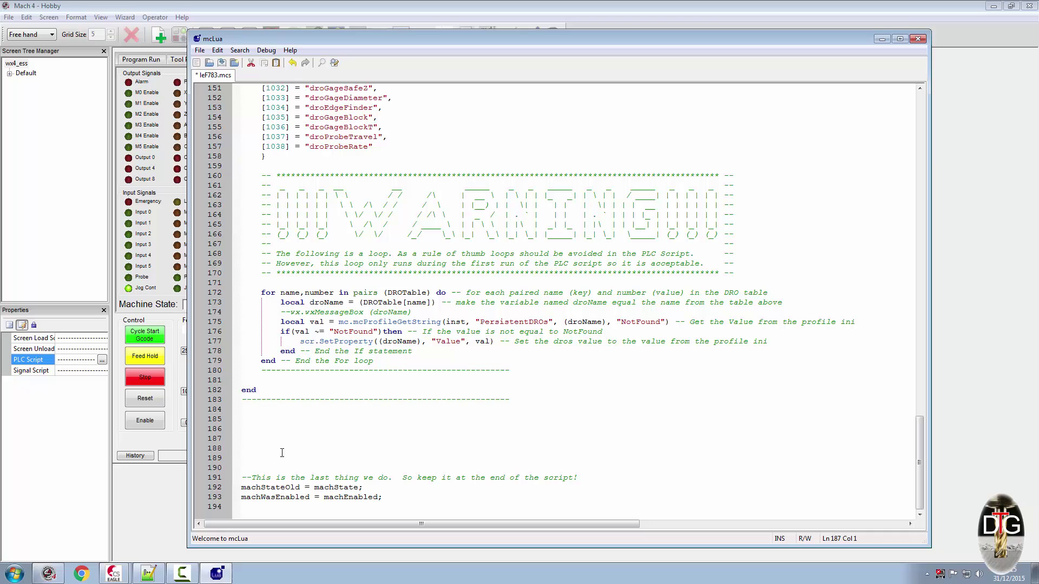
key(Up)
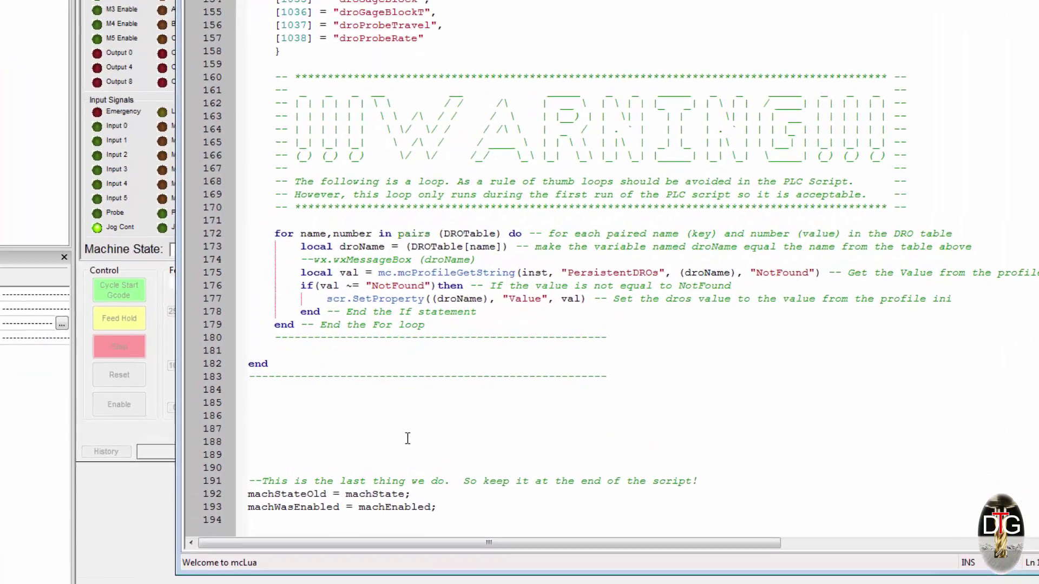
- Paste the block calling mc.mcCntlFeedHold(inst) when ISIG_INPUT63's state equals 1, at line 185
text(if mc.mcSignalGetState (mc.mcSignalGetHandle (inst, mc.ISIG_INPUT63)) == 1 then     mc.mcCntlFeedHold(inst) else  --   Do something else end)
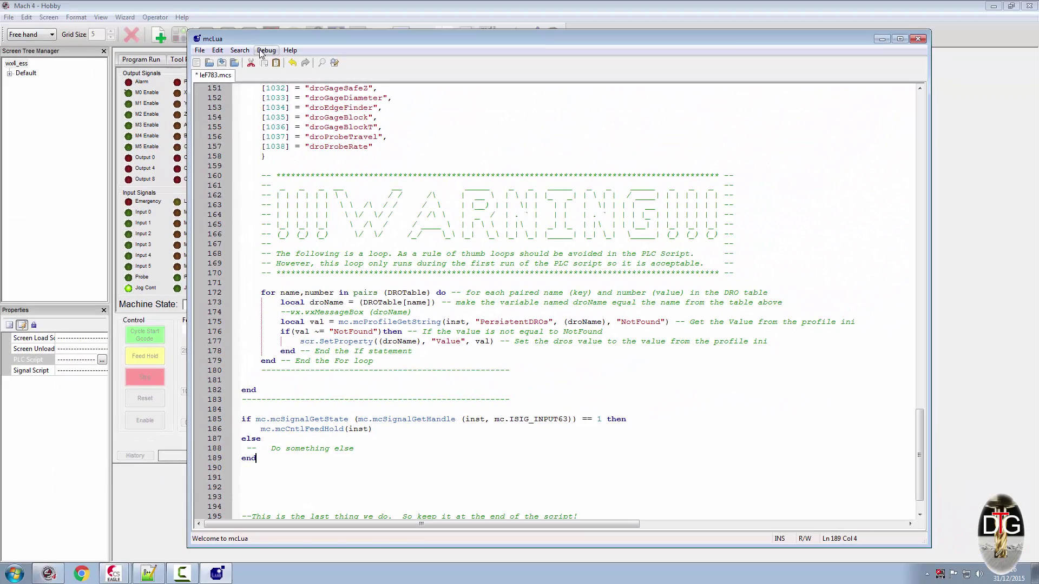
- Close mcLua saving the PLC script, then exit screen edit mode and save the screen
click(918, 38)
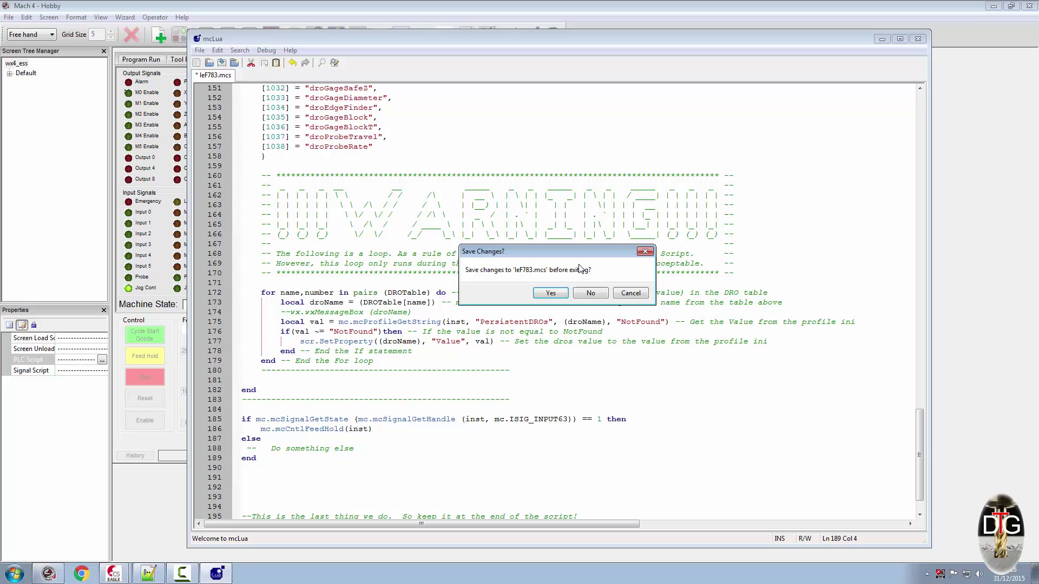
click(550, 294)
click(155, 17)
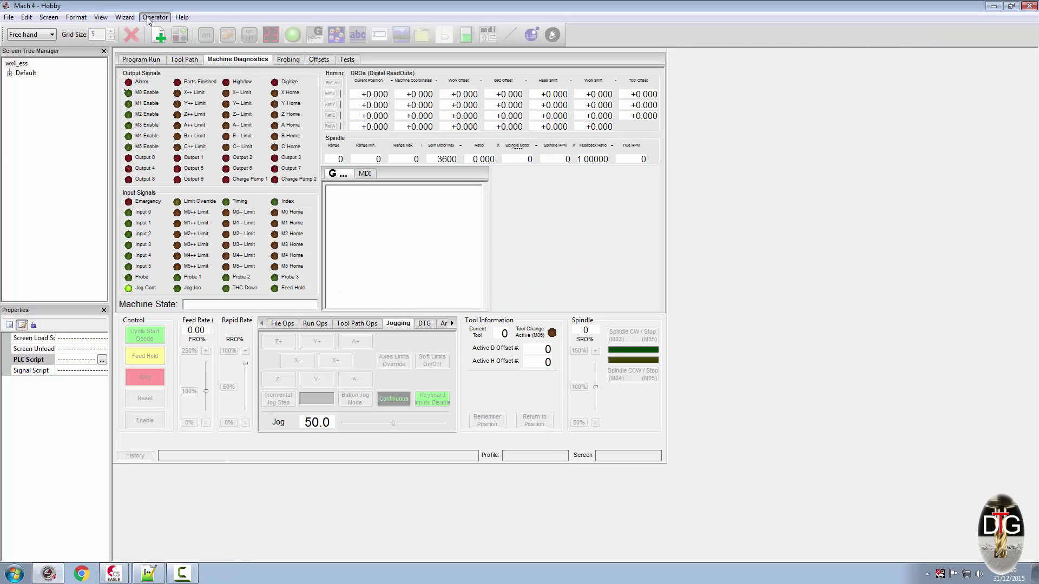
click(174, 82)
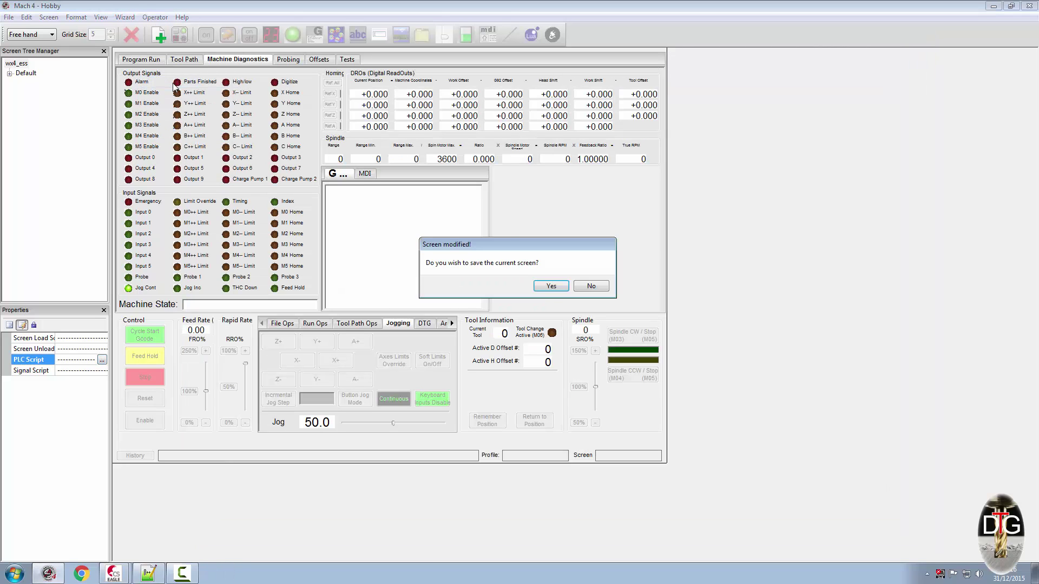
click(544, 286)
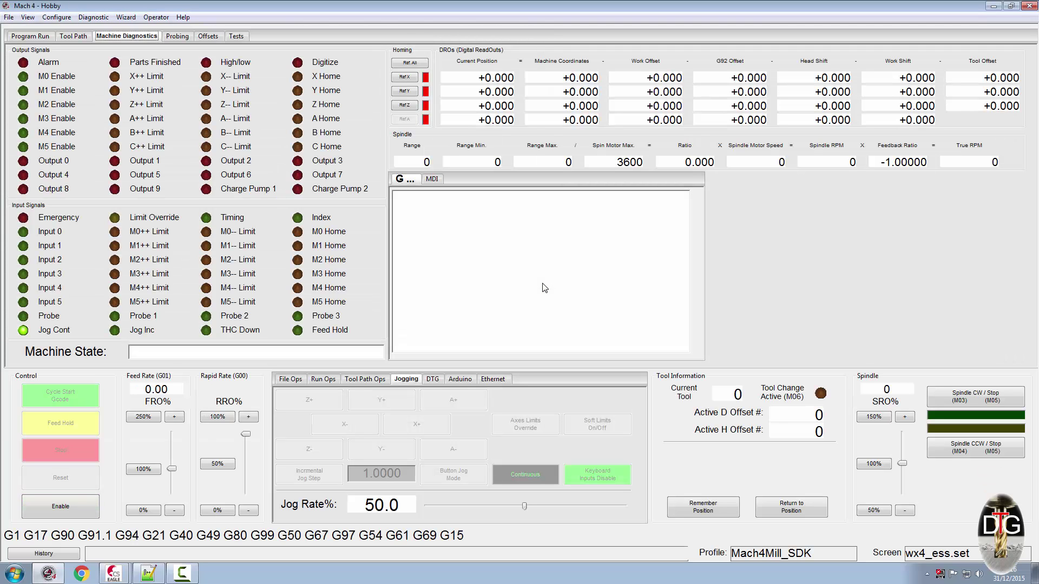
- Load roadrunner.tap from Recent Files, enable the machine, and press Cycle Start
click(9, 17)
mouse_move(44, 42)
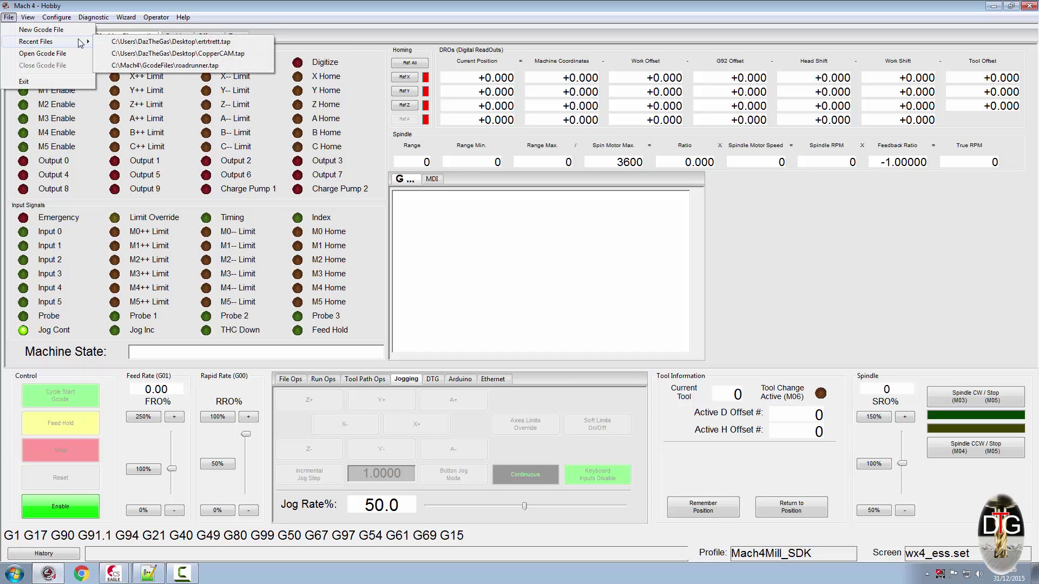
click(138, 67)
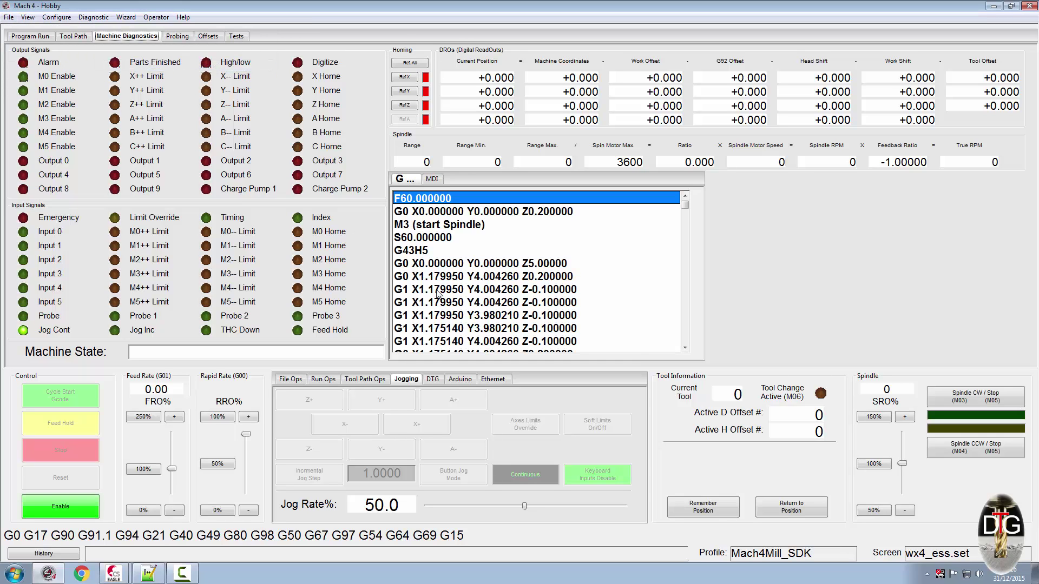
click(48, 509)
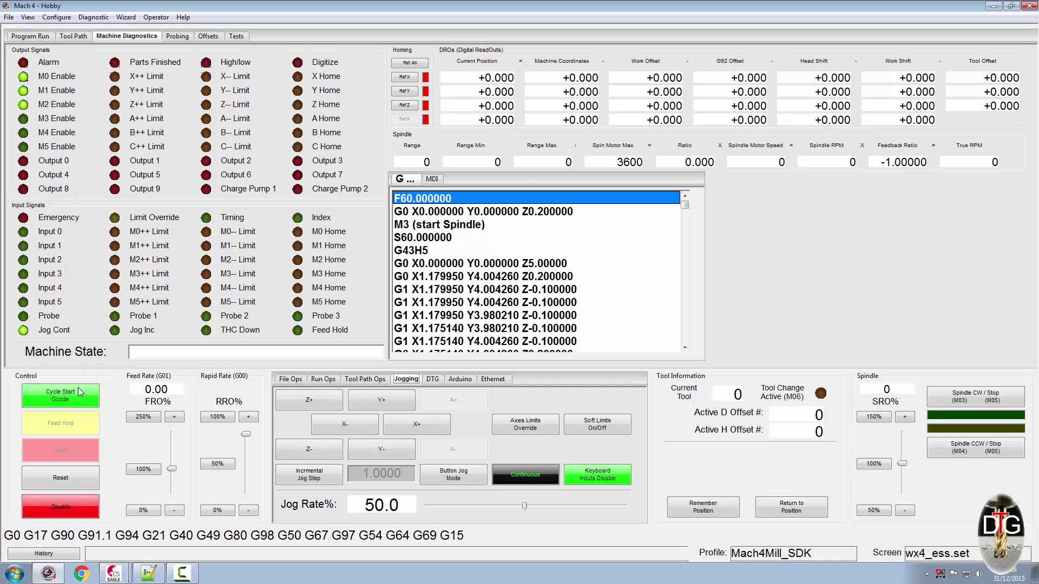
click(66, 398)
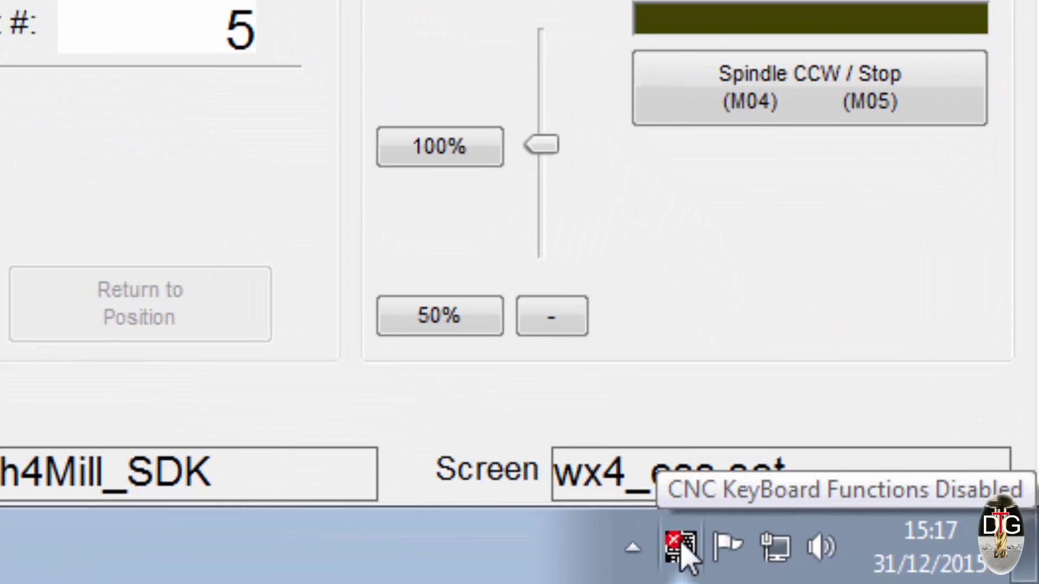
- Enable the CNC keyboard functions from the tray icon and trigger Feed Hold by keypress
click(687, 546)
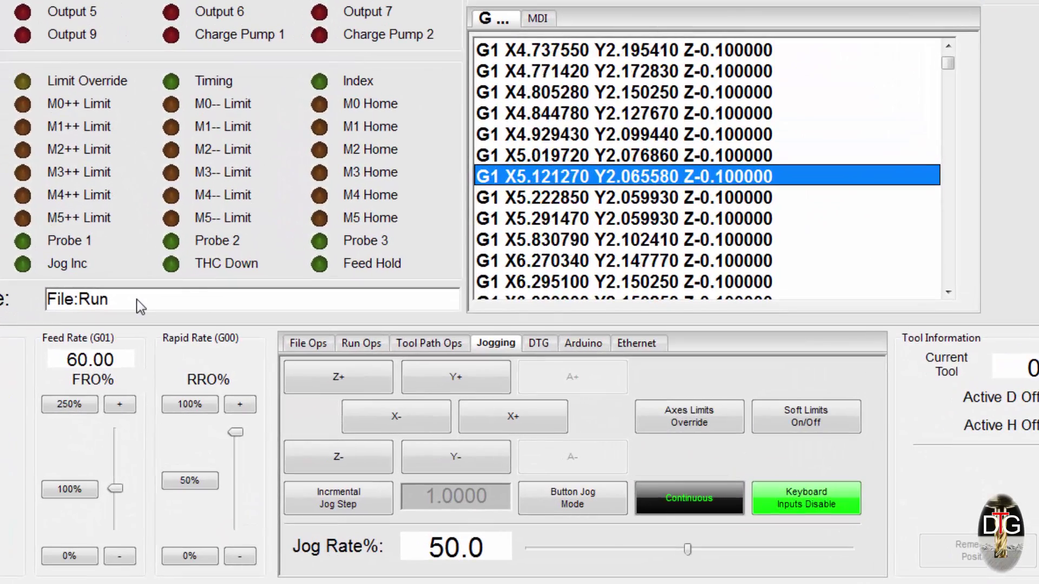
key(space)
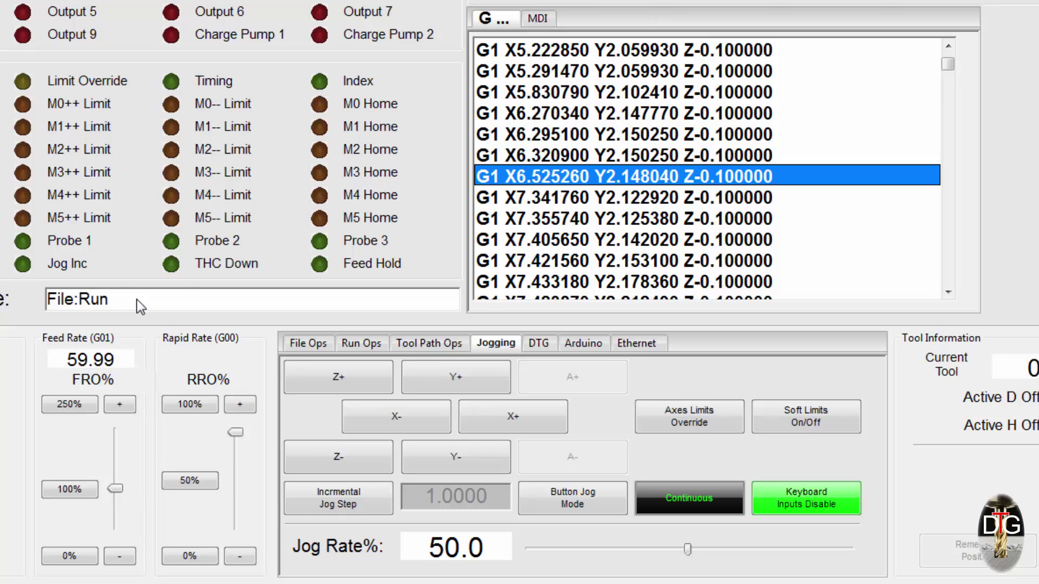